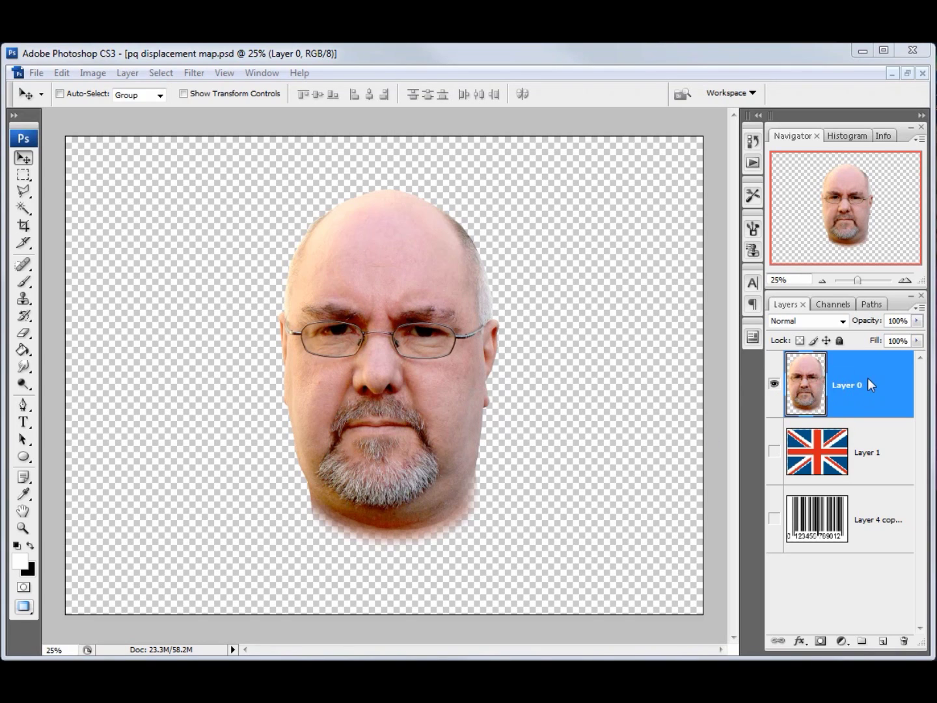
# - Duplicate the head layer, Layer 0, within the same document and hide the original Layer 0
pyautogui.moveTo(867, 370); pyautogui.dragTo(868, 376)
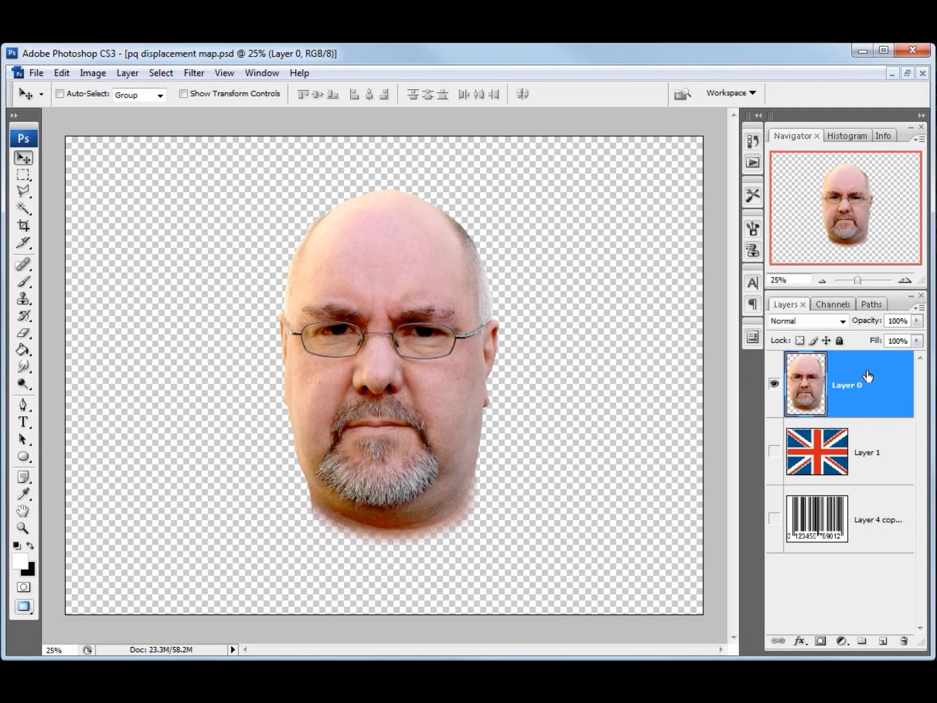
pyautogui.rightClick(867, 376)
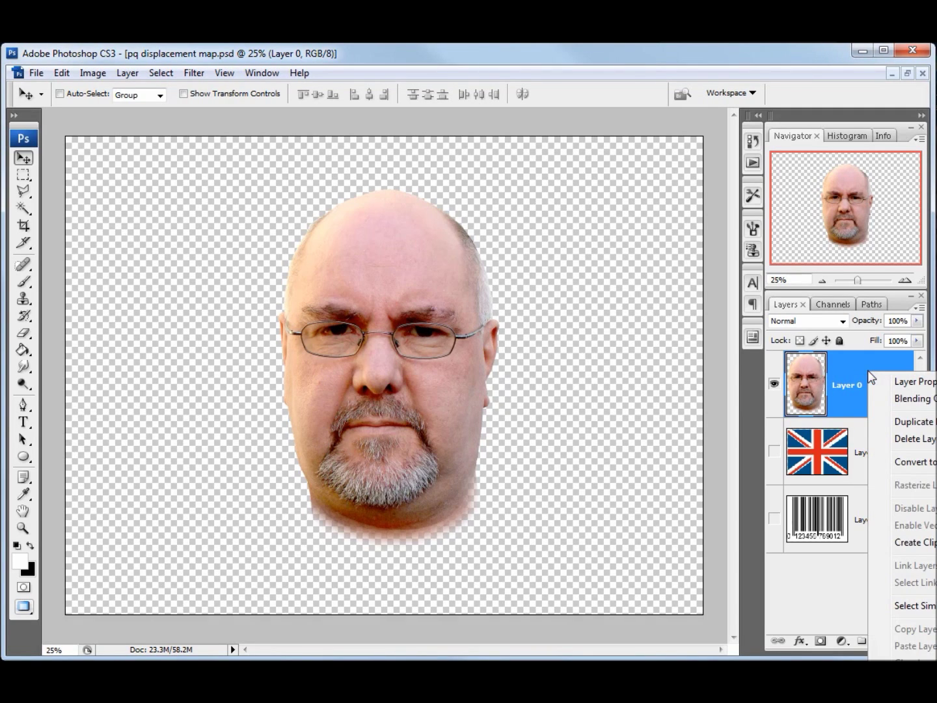
pyautogui.click(900, 422)
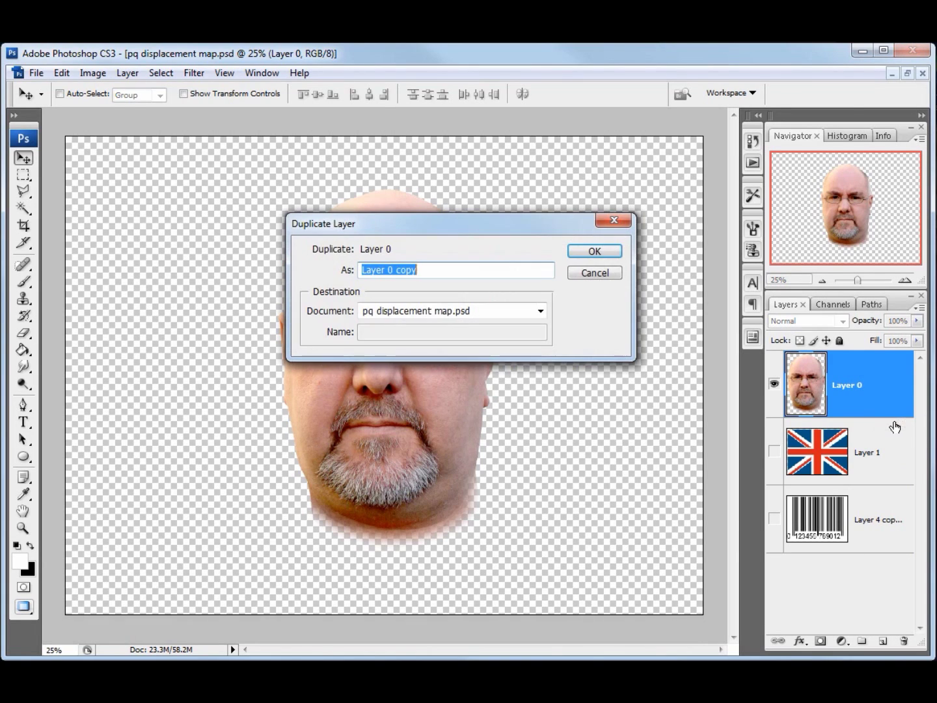
pyautogui.click(612, 255)
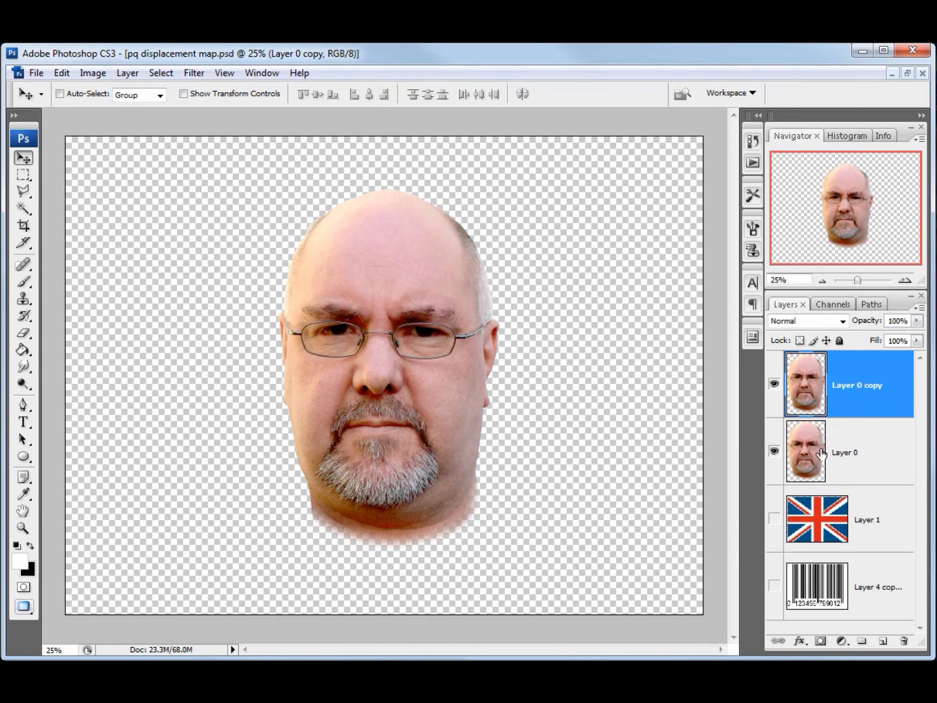
pyautogui.click(774, 454)
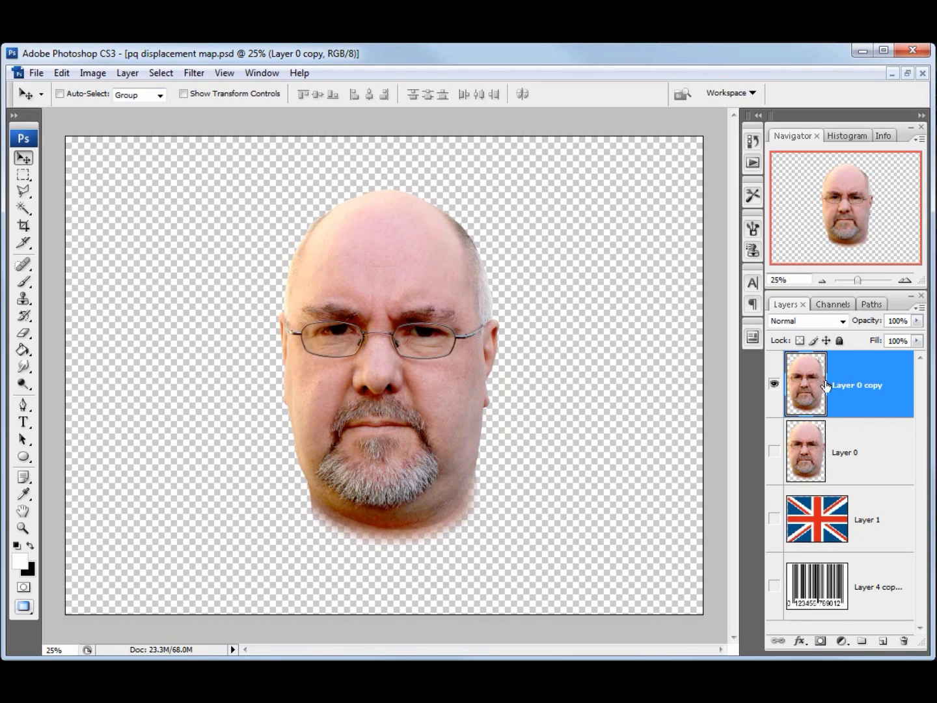
# - Desaturate the duplicated head layer, Layer 0 copy, to turn it into greyscale
pyautogui.click(93, 73)
pyautogui.moveTo(98, 112)
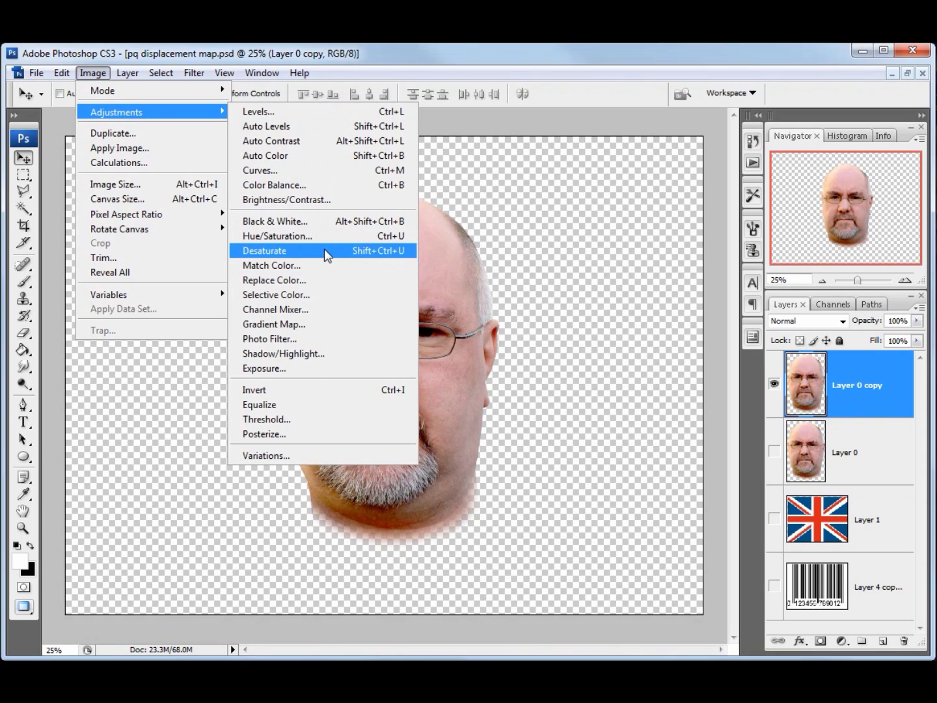
pyautogui.click(325, 250)
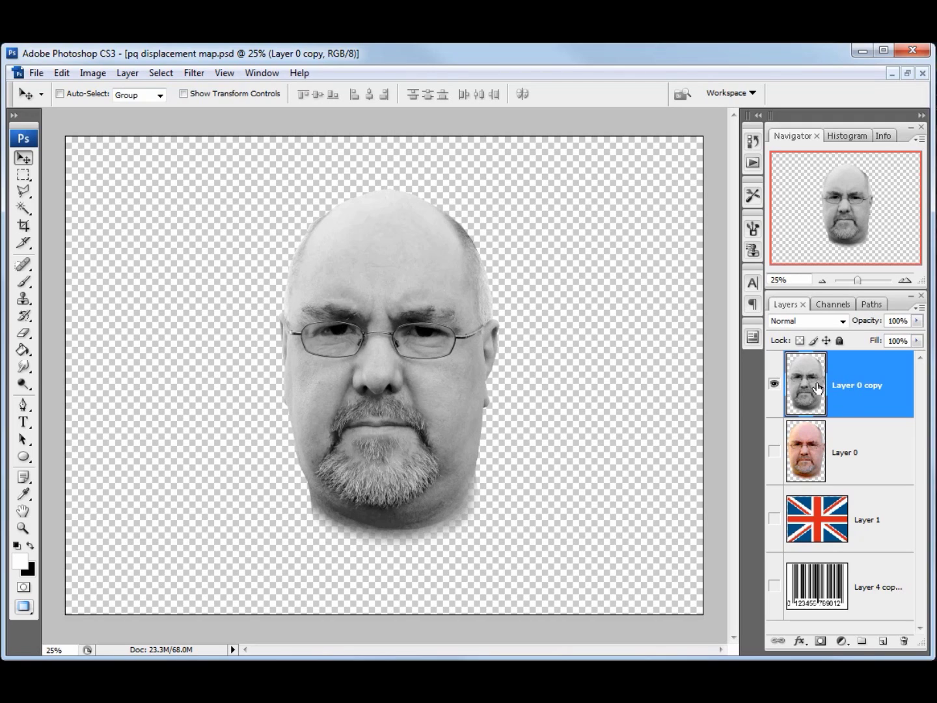
# - Duplicate the desaturated head layer, Layer 0 copy, within the same document
pyautogui.rightClick(859, 383)
pyautogui.click(896, 424)
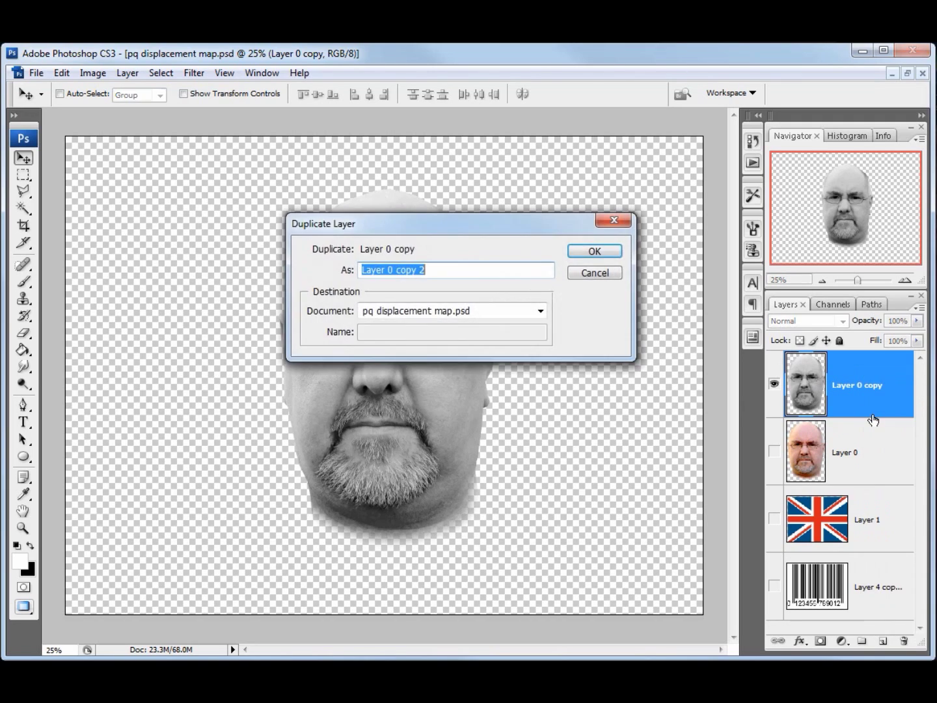
pyautogui.click(598, 252)
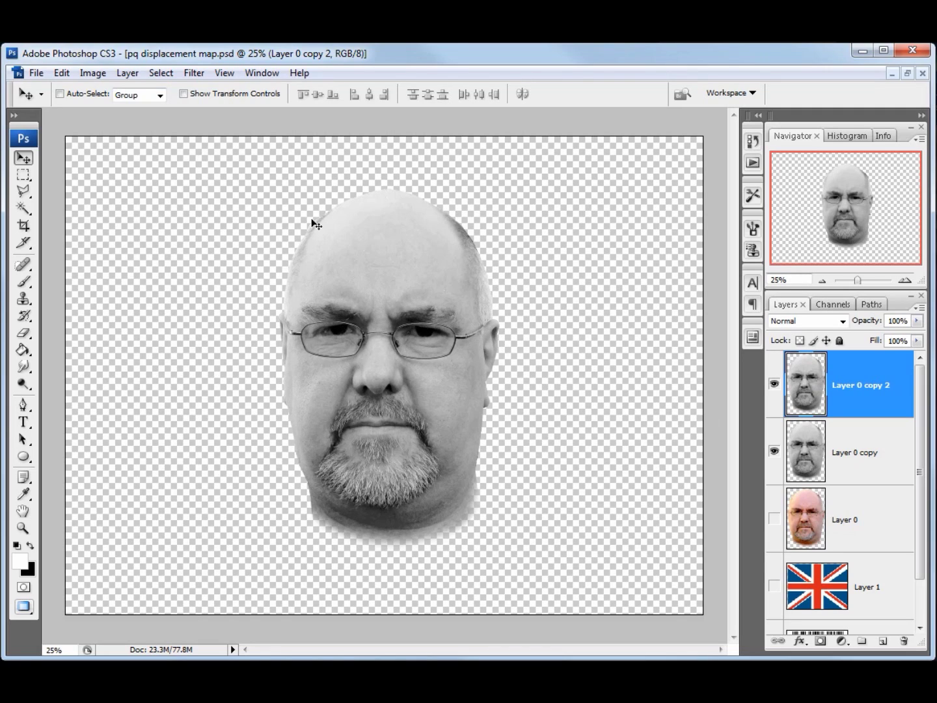
# - Apply Levels to Layer 0 copy 2 with the black input at about 116 and the white input at about 189
pyautogui.click(93, 74)
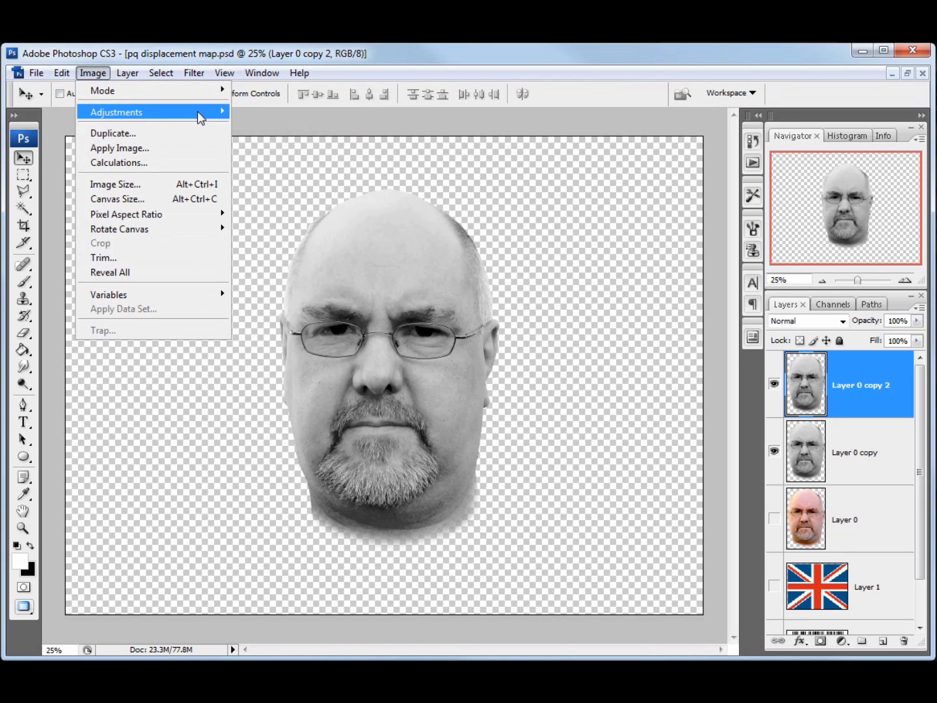
pyautogui.moveTo(229, 110)
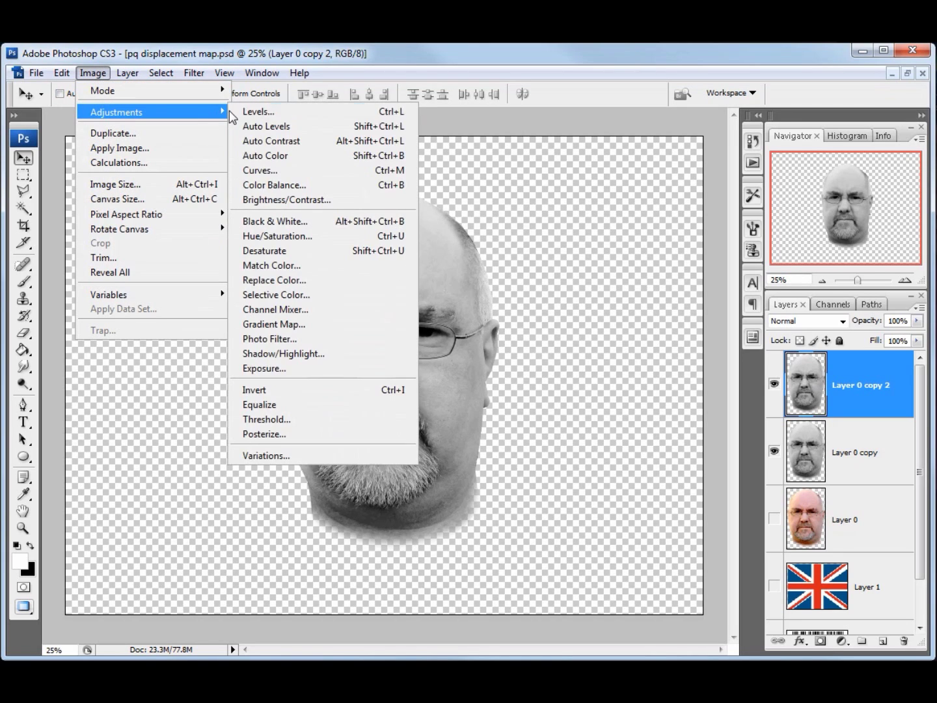
pyautogui.click(309, 115)
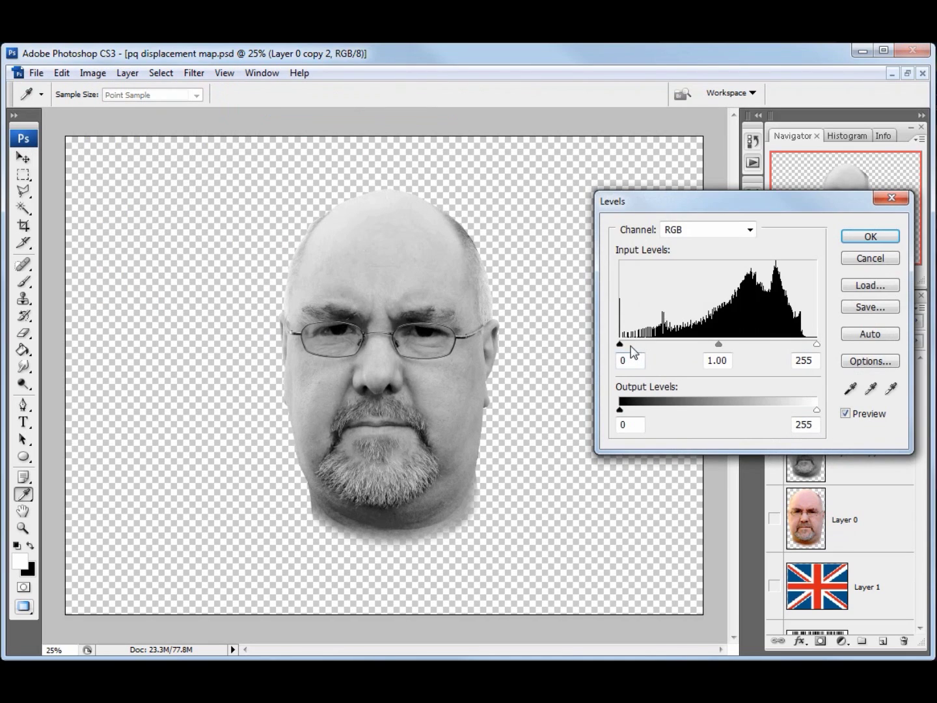
pyautogui.moveTo(621, 347); pyautogui.dragTo(710, 348)
pyautogui.moveTo(817, 343); pyautogui.dragTo(766, 348)
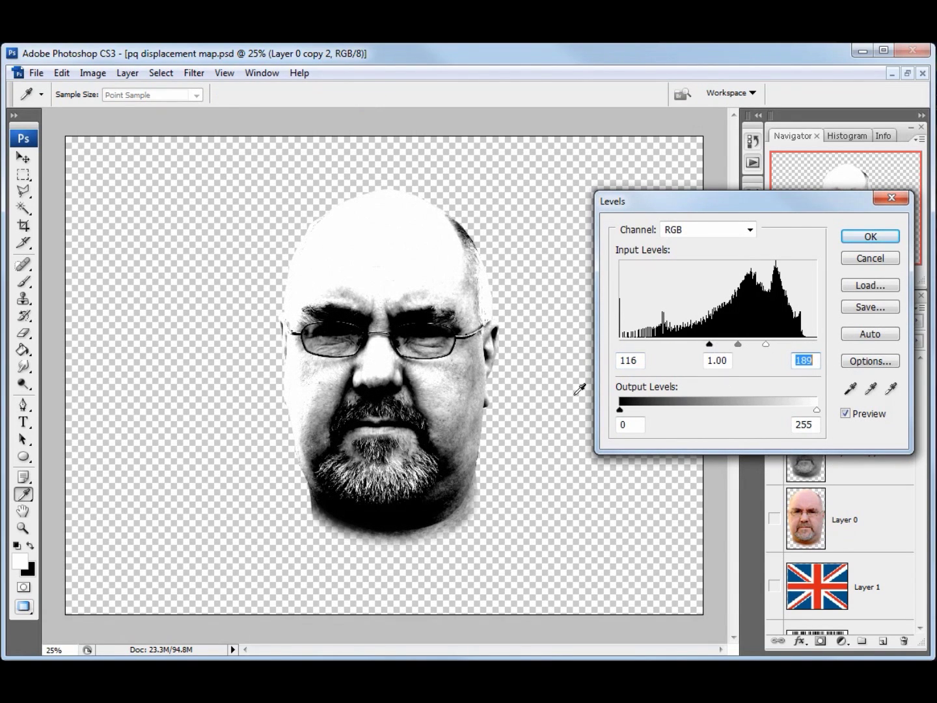
pyautogui.moveTo(709, 345); pyautogui.dragTo(710, 348)
pyautogui.click(870, 236)
pyautogui.press('v')
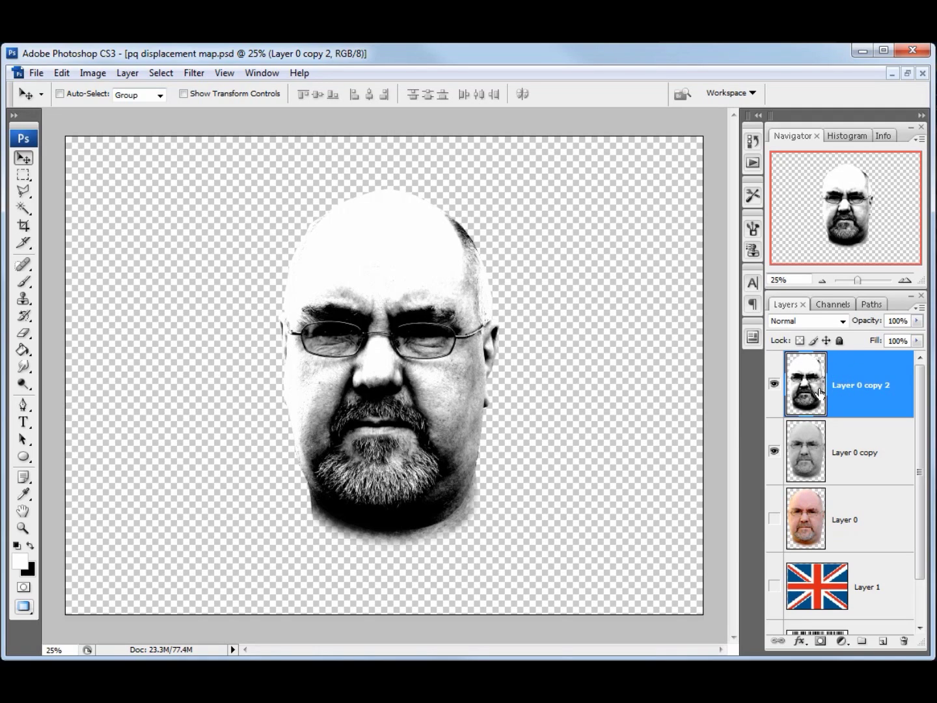
# - Apply a Gaussian Blur with a radius of 4.3 pixels to the high-contrast head layer
pyautogui.click(195, 73)
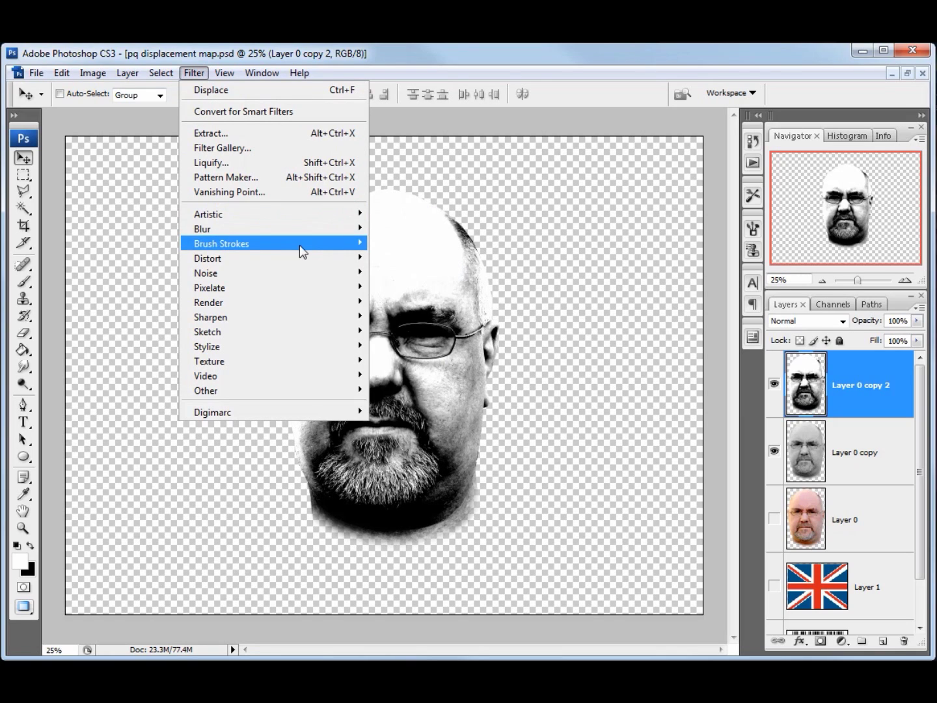
pyautogui.moveTo(300, 229)
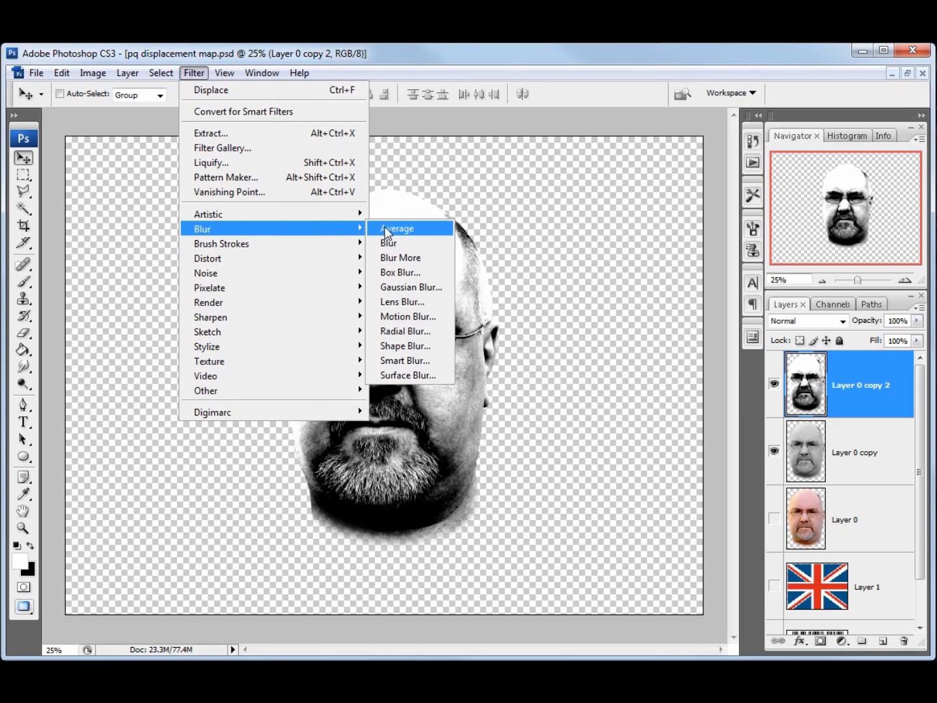
pyautogui.click(435, 289)
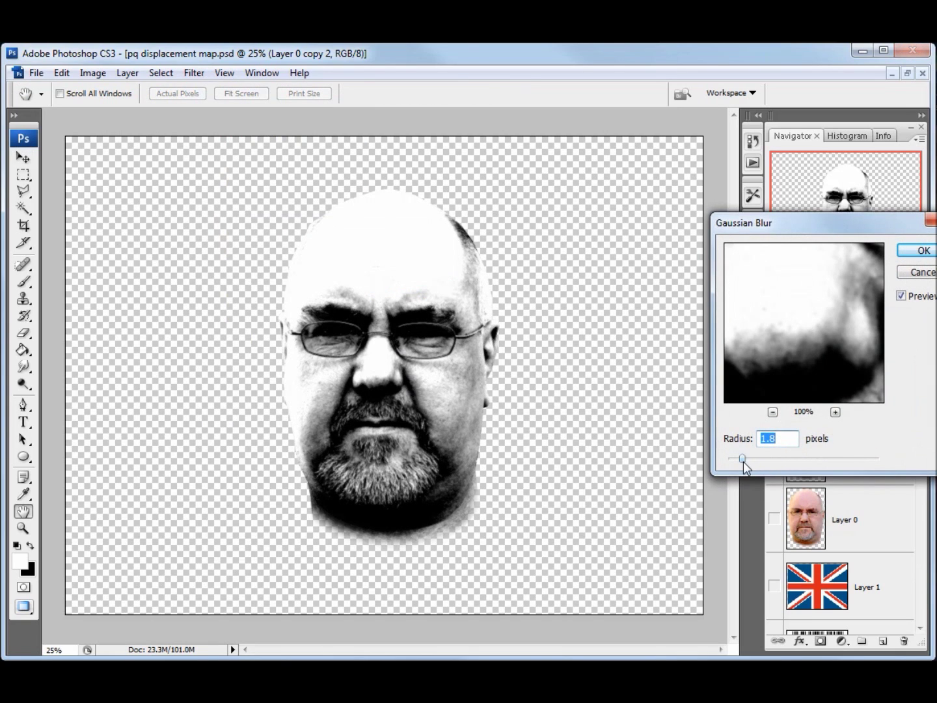
pyautogui.moveTo(751, 464)
pyautogui.mouseDown()
pyautogui.moveTo(780, 462)
pyautogui.moveTo(760, 463)
pyautogui.mouseUp()
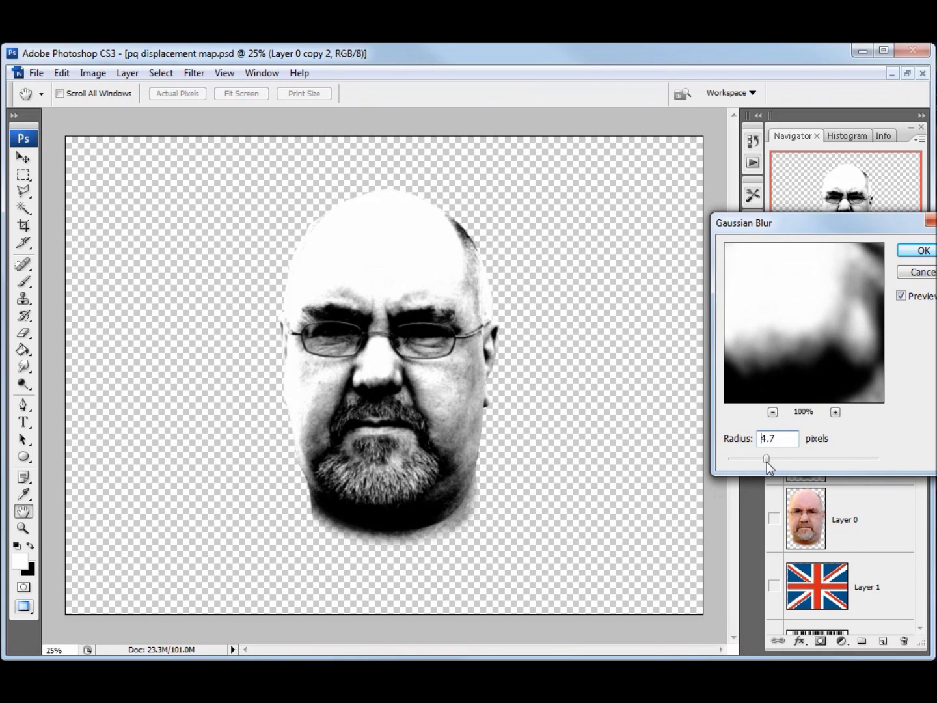
pyautogui.moveTo(763, 462); pyautogui.dragTo(764, 462)
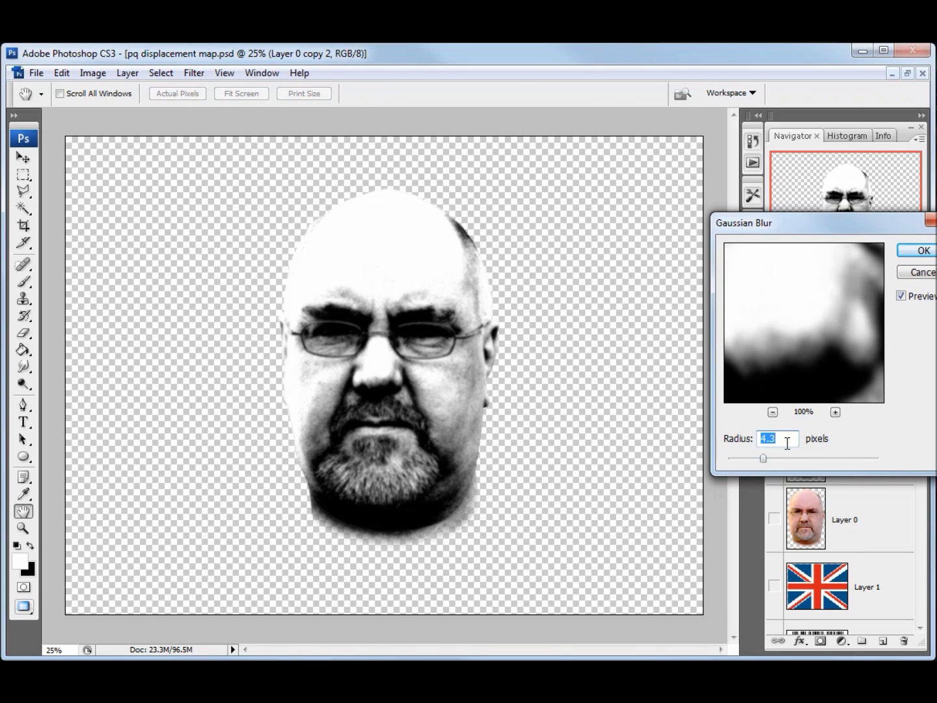
pyautogui.click(924, 251)
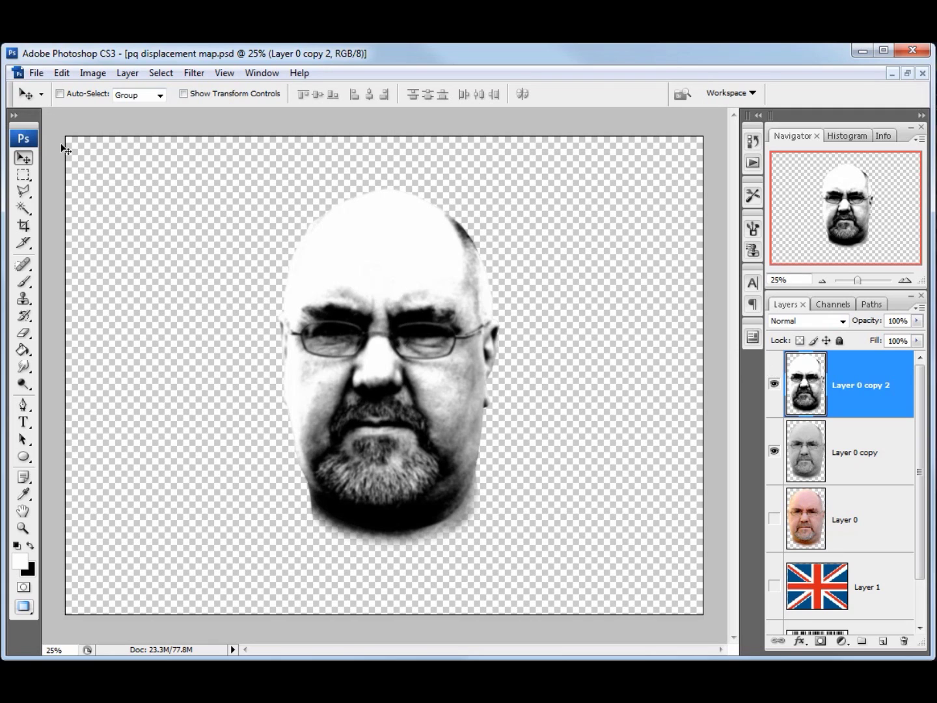
# - Save the document as the Photoshop file pq displacement map, replacing the existing file and keeping Maximize compatibility on
pyautogui.click(35, 73)
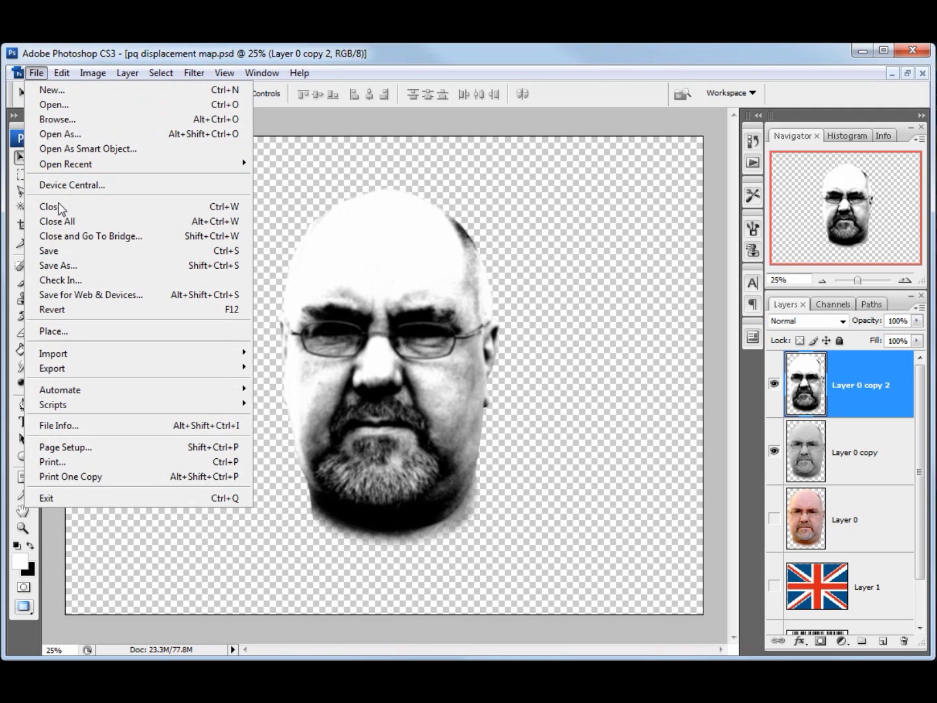
pyautogui.click(60, 266)
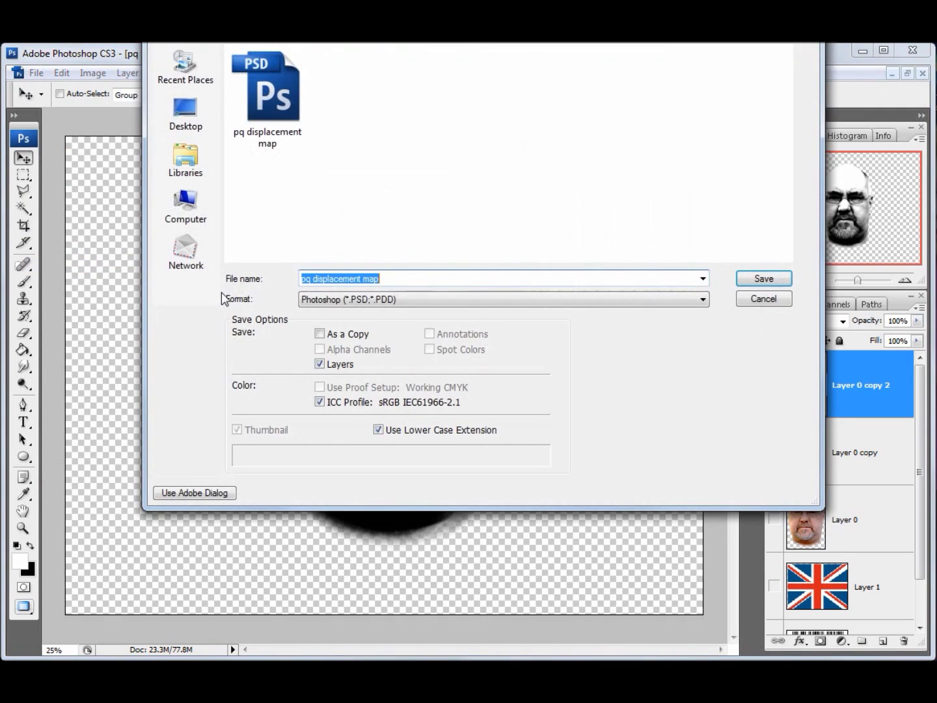
pyautogui.moveTo(402, 275); pyautogui.dragTo(337, 273)
pyautogui.click(755, 282)
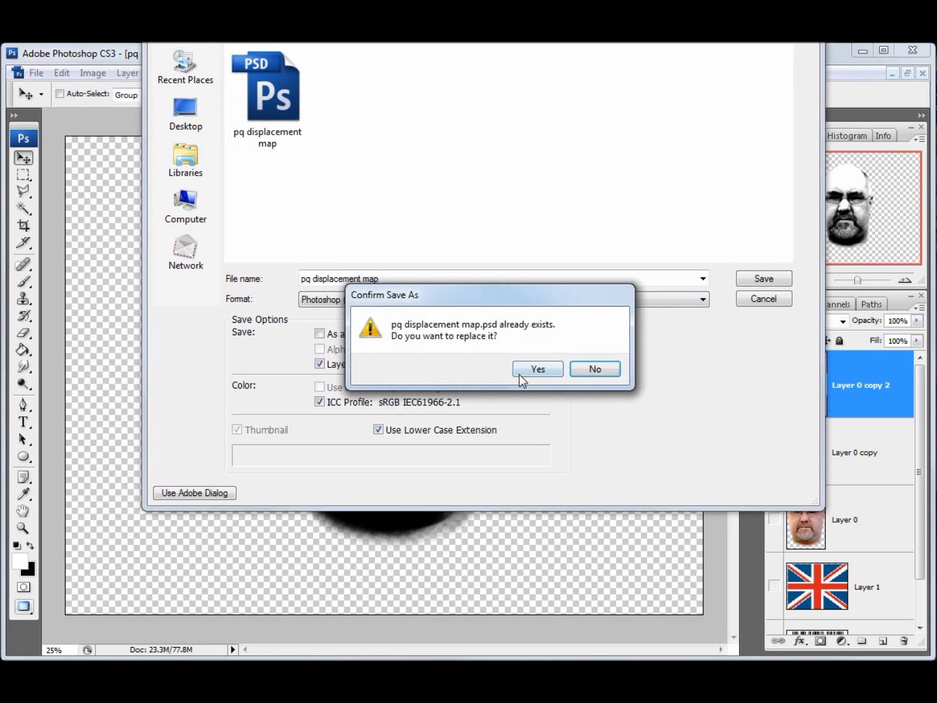
pyautogui.click(543, 367)
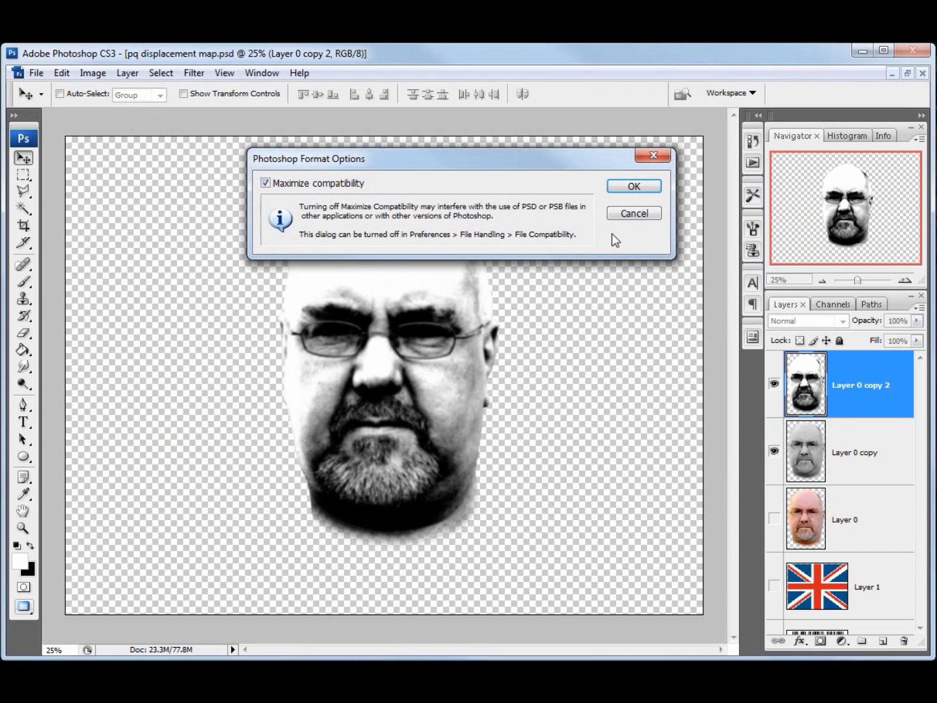
pyautogui.click(649, 186)
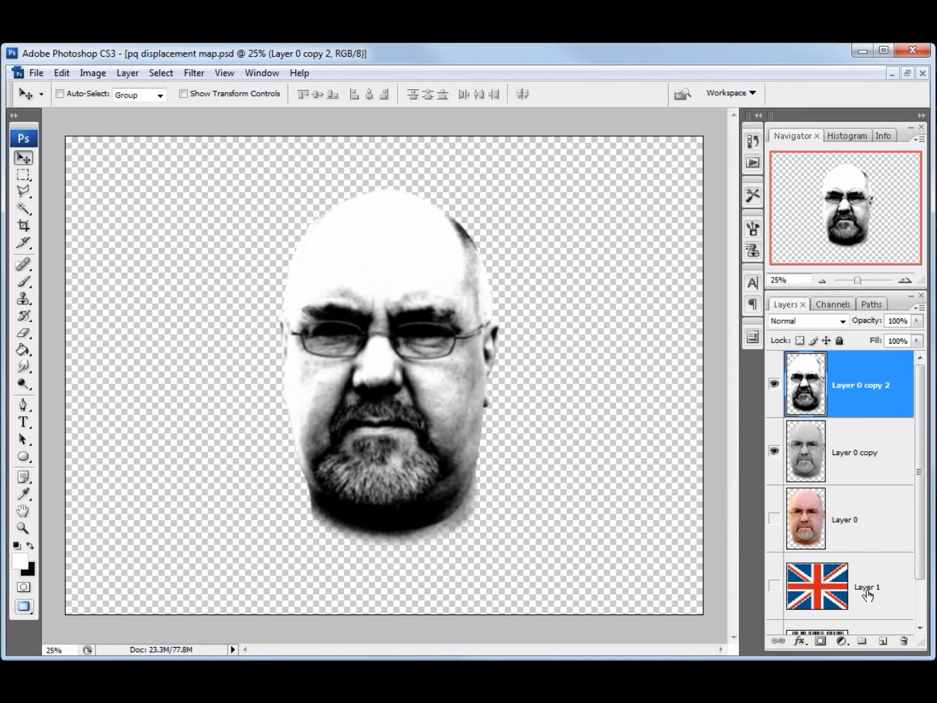
# - Make the Union Jack layer, Layer 1, visible and duplicate it within the same document
pyautogui.click(868, 595)
pyautogui.click(773, 587)
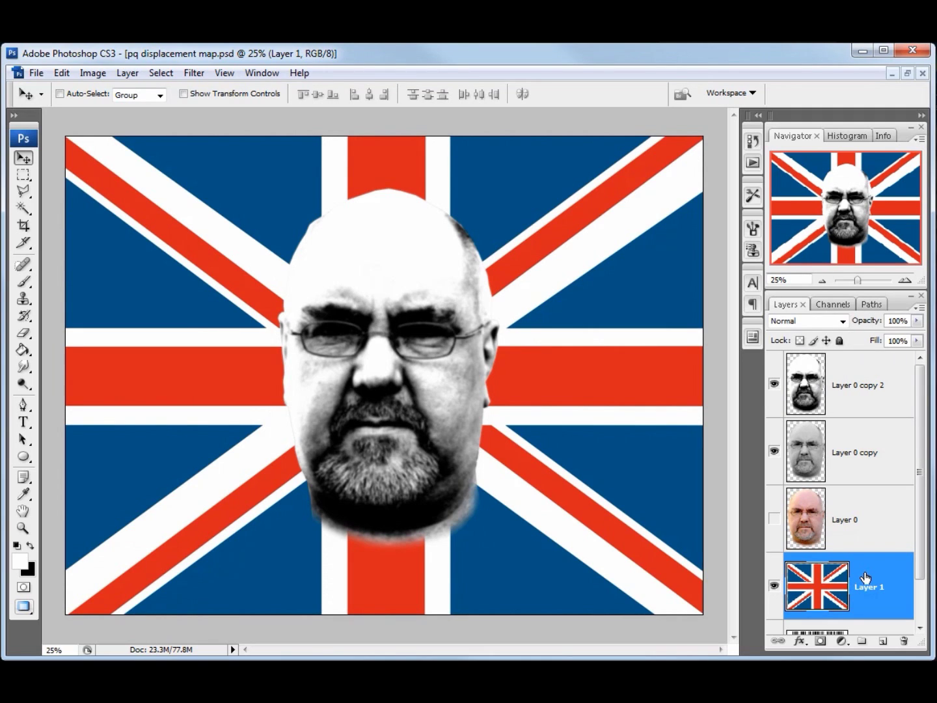
pyautogui.rightClick(864, 574)
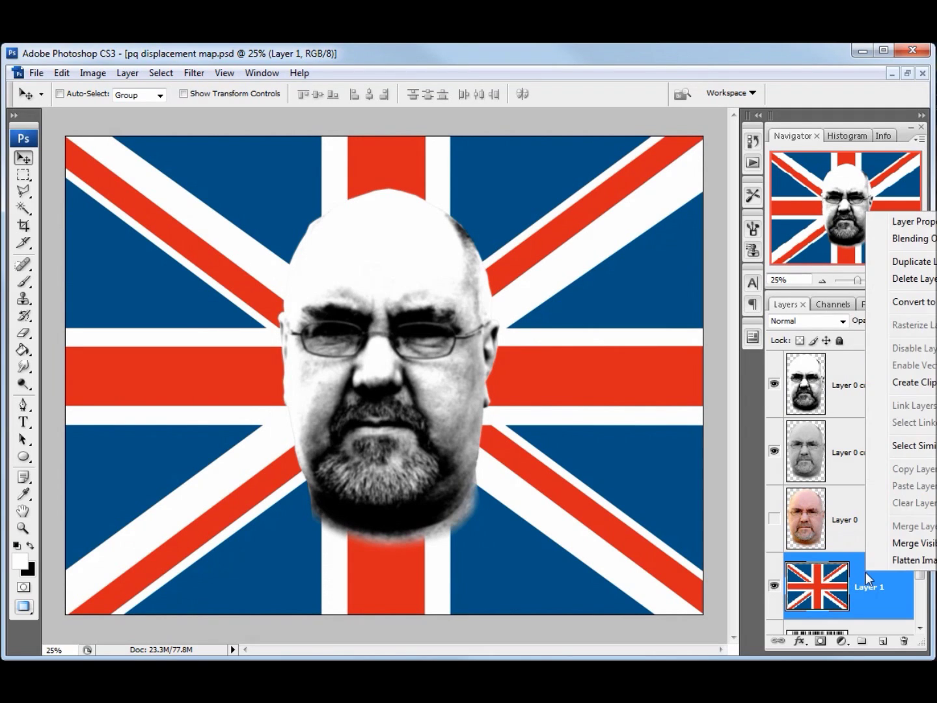
pyautogui.click(912, 261)
pyautogui.click(592, 251)
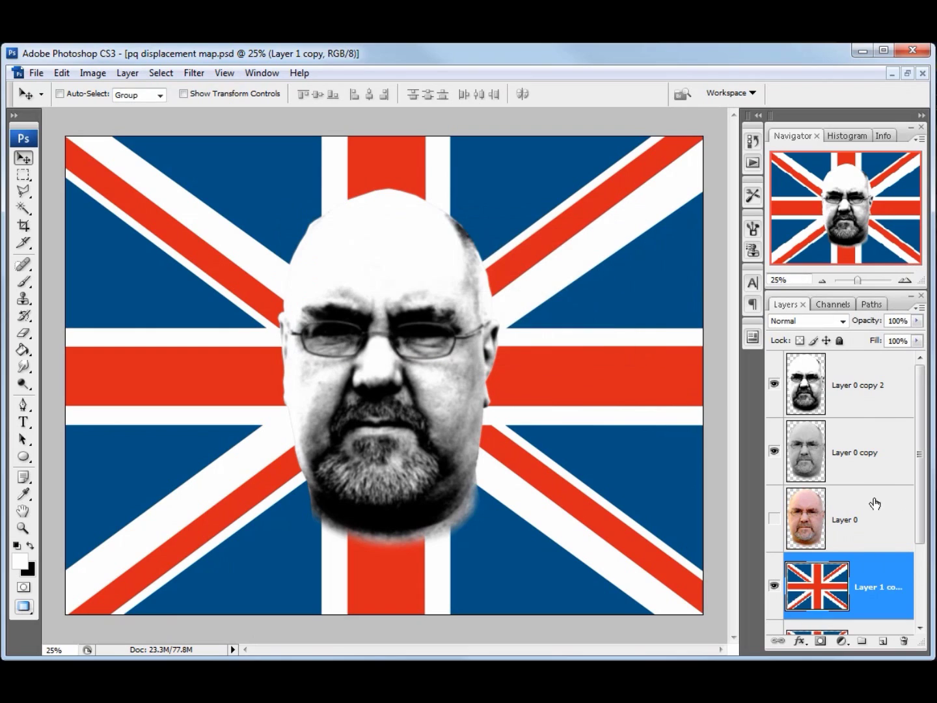
# - Move the duplicated flag layer to the top of the layer stack and hide the original flag layer, keeping the duplicate visible
pyautogui.moveTo(921, 500)
pyautogui.mouseDown()
pyautogui.moveTo(921, 521)
pyautogui.moveTo(921, 501)
pyautogui.mouseUp()
pyautogui.moveTo(884, 571); pyautogui.dragTo(878, 367)
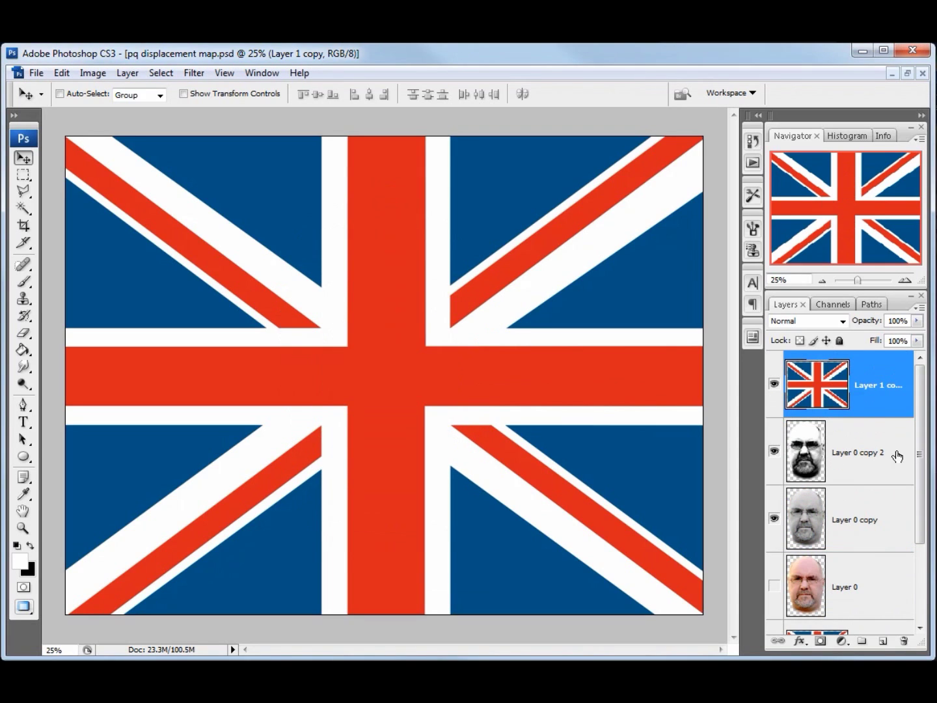
pyautogui.moveTo(921, 456); pyautogui.dragTo(920, 499)
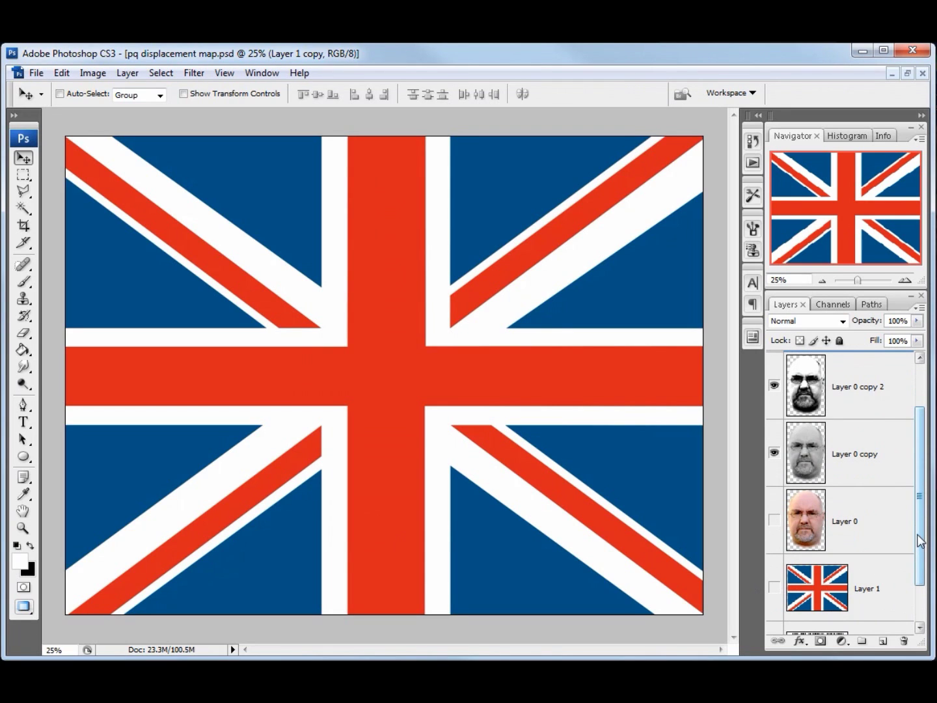
pyautogui.moveTo(919, 542); pyautogui.dragTo(920, 449)
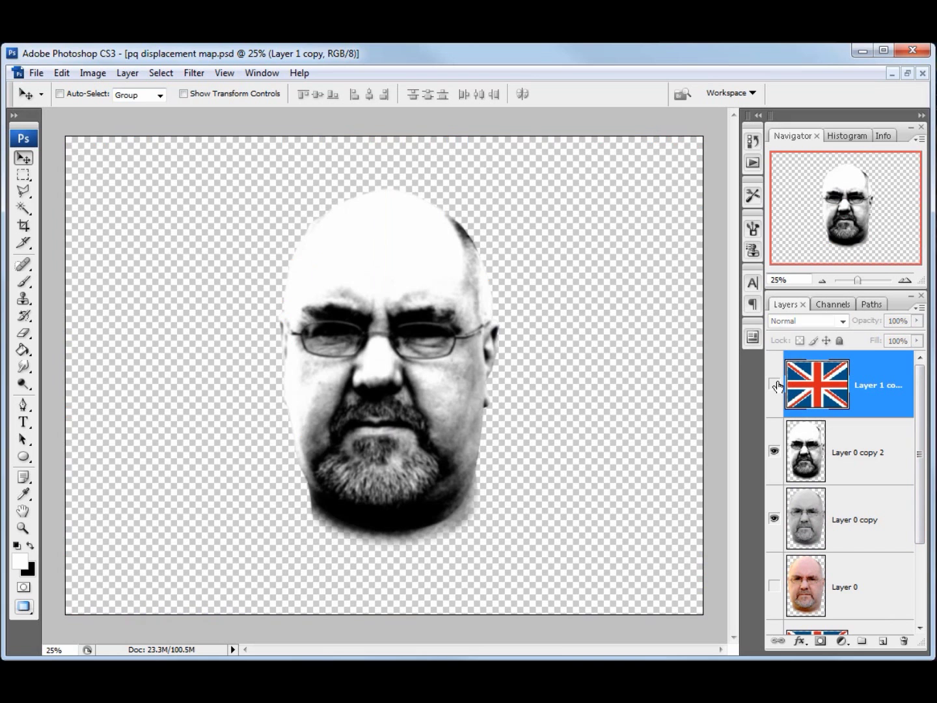
pyautogui.click(775, 385)
pyautogui.click(775, 384)
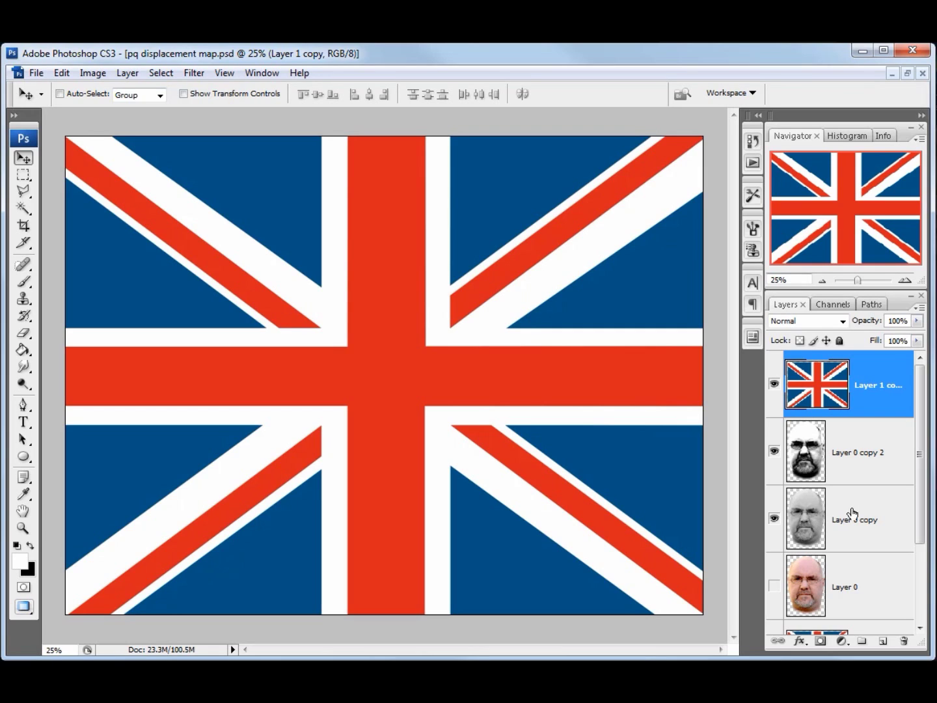
# - Load the head outline of Layer 0 copy as a selection and invert it while the flag copy stays active
pyautogui.keyDown('ctrl'); pyautogui.click(807, 521); pyautogui.keyUp('ctrl')
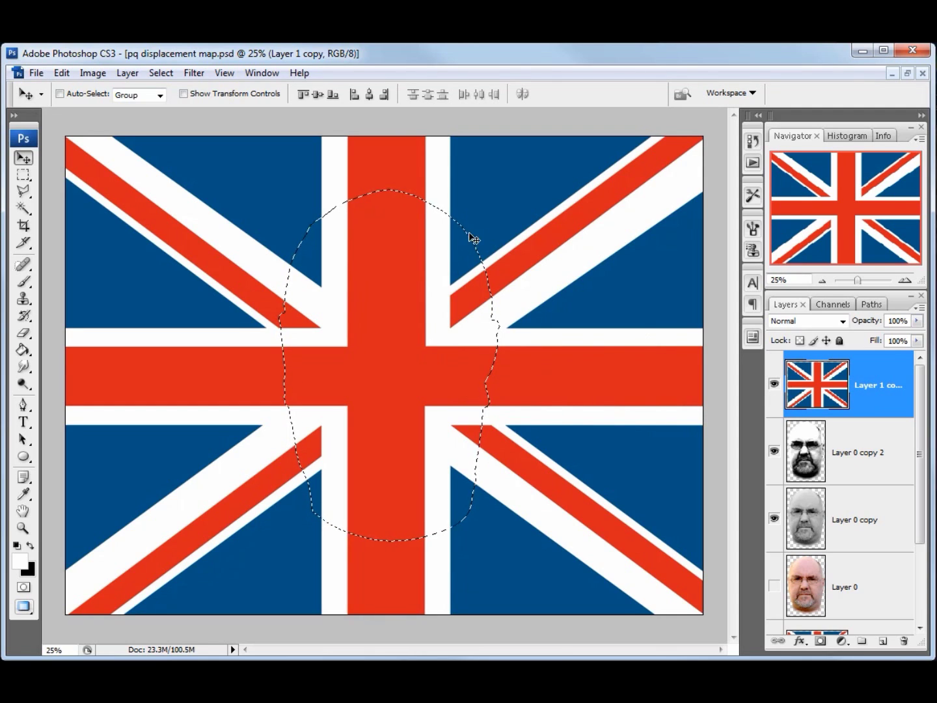
pyautogui.click(196, 74)
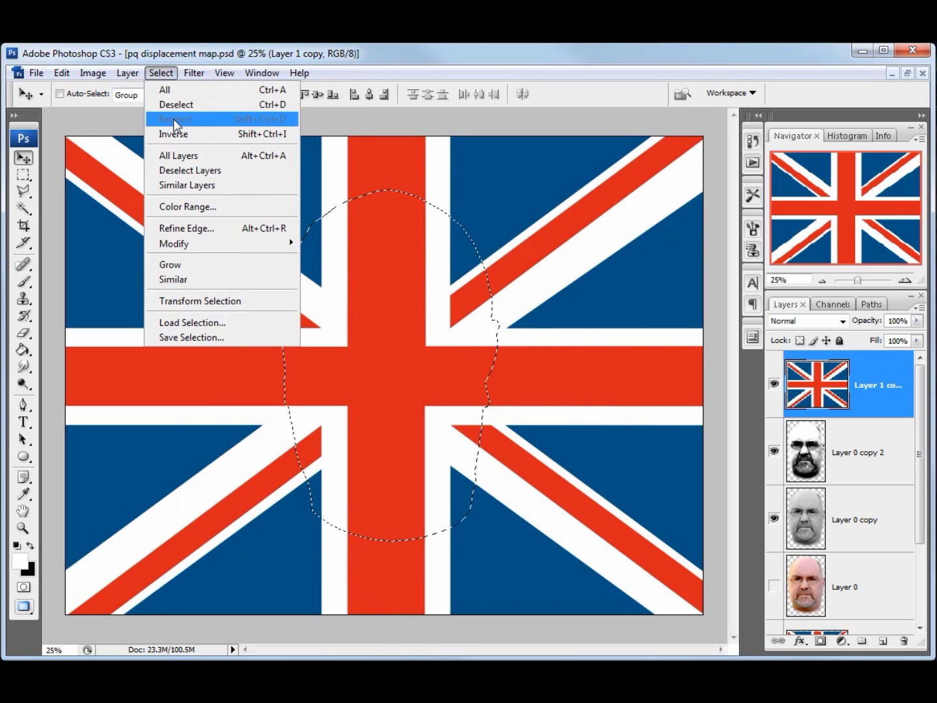
pyautogui.click(226, 135)
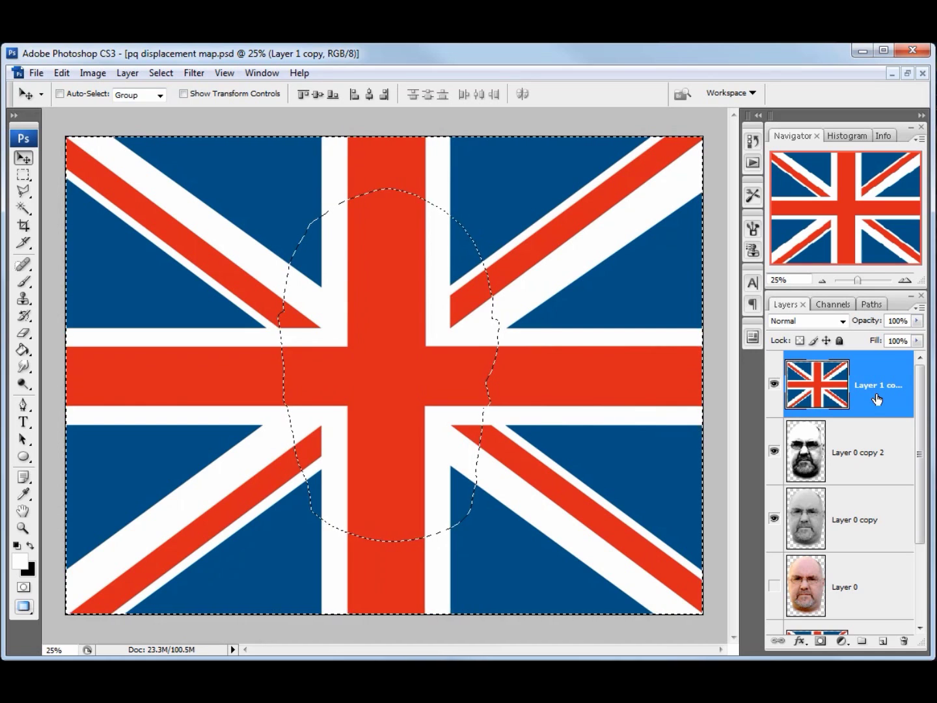
# - Delete the part of the flag copy that lies outside the head outline and remove the selection
pyautogui.press('Delete')
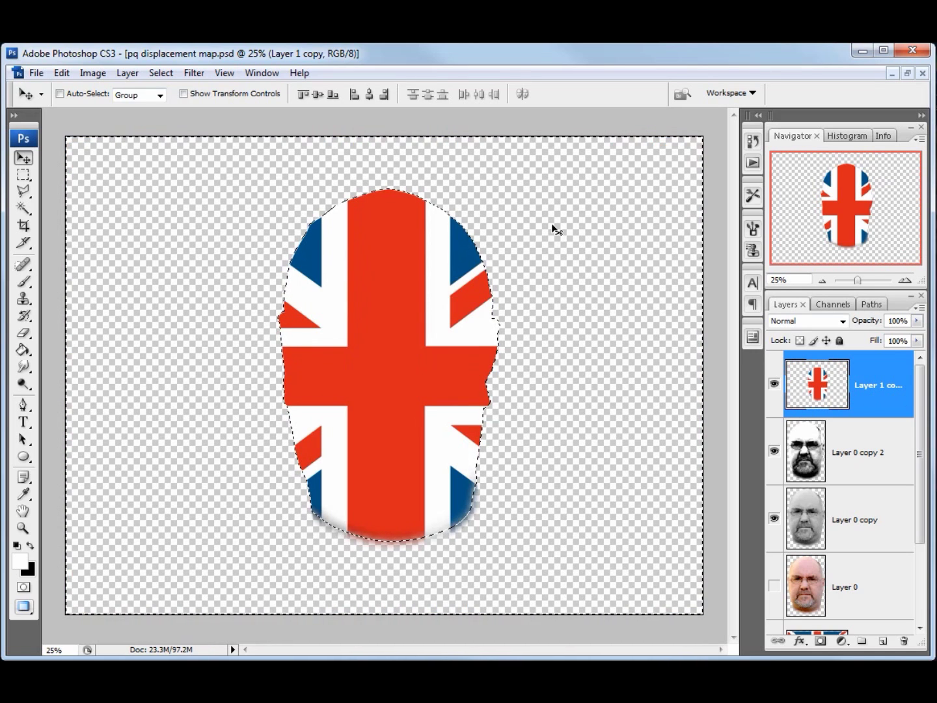
pyautogui.click(161, 73)
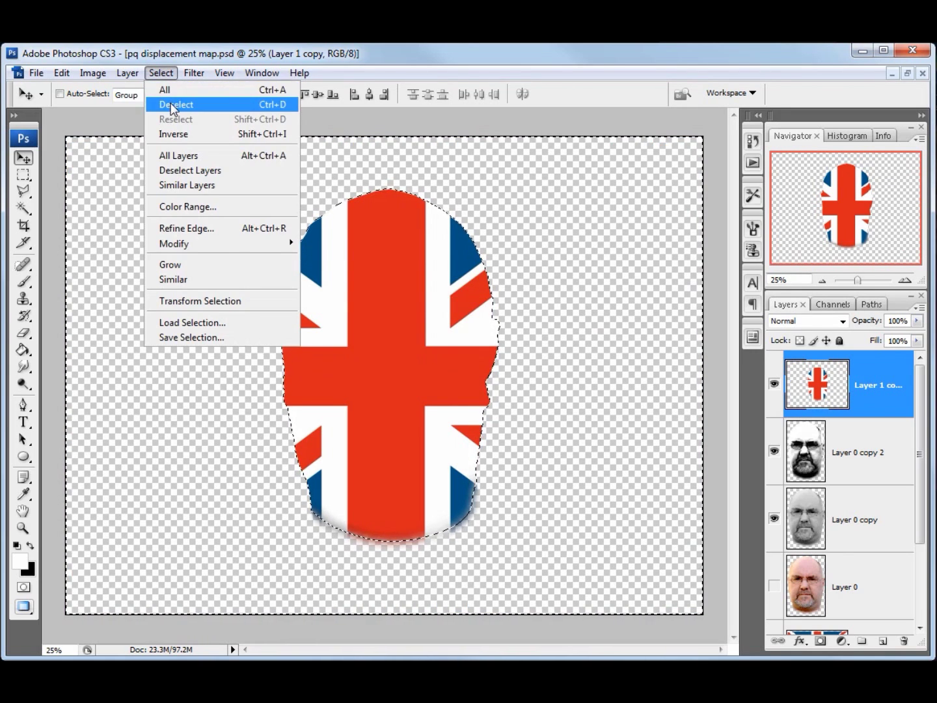
pyautogui.click(175, 105)
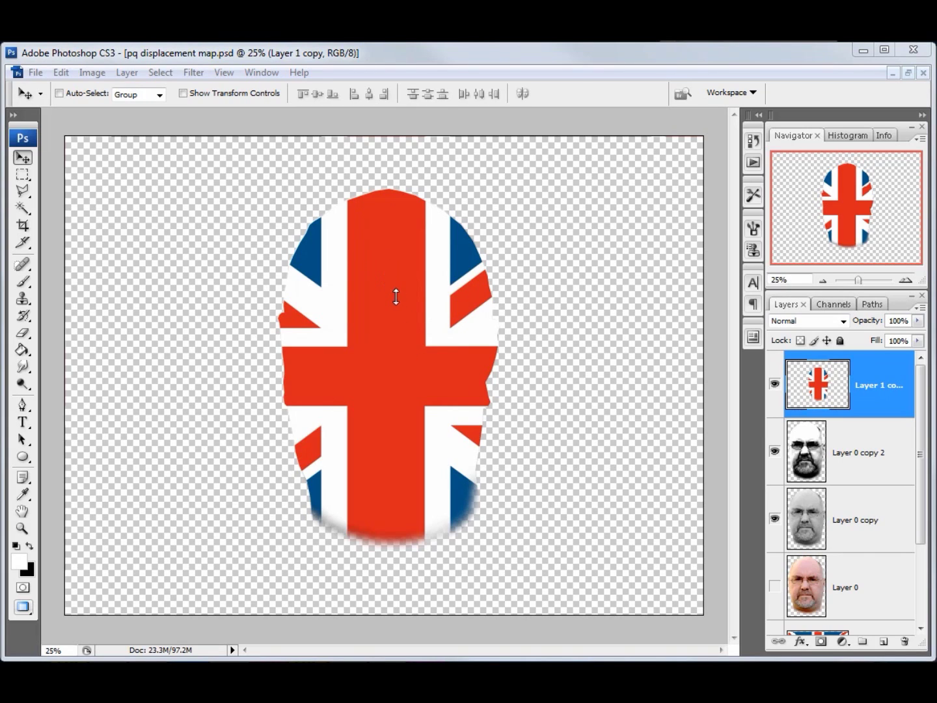
# - Displace the head-shaped flag copy with horizontal scale 30, vertical scale 20, Stretch To Fit and Repeat Edge Pixels, using the pq displacement map file
pyautogui.click(193, 73)
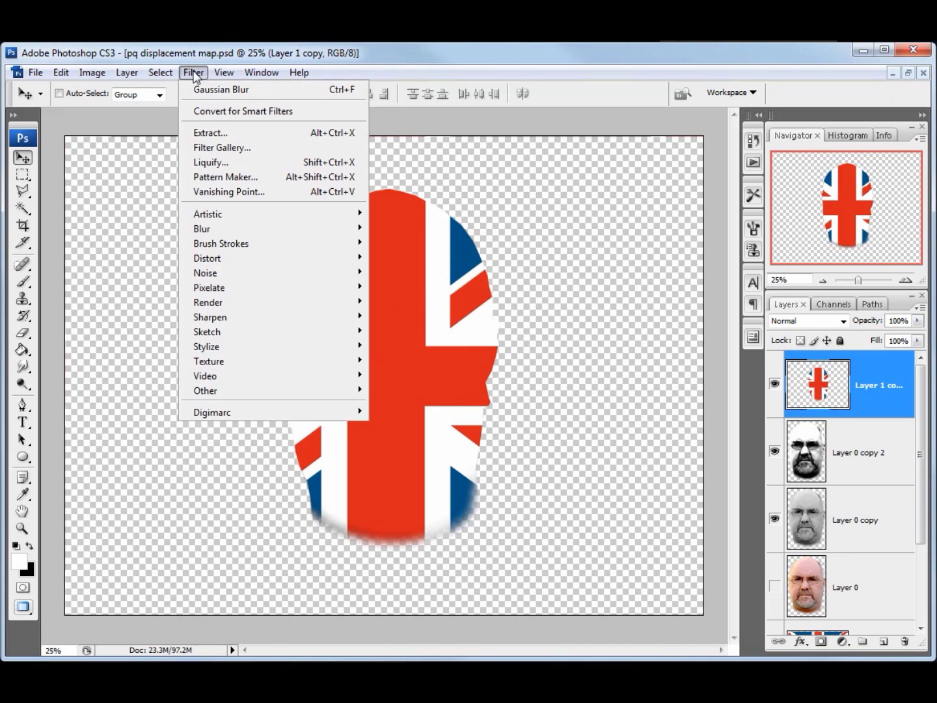
pyautogui.moveTo(257, 260)
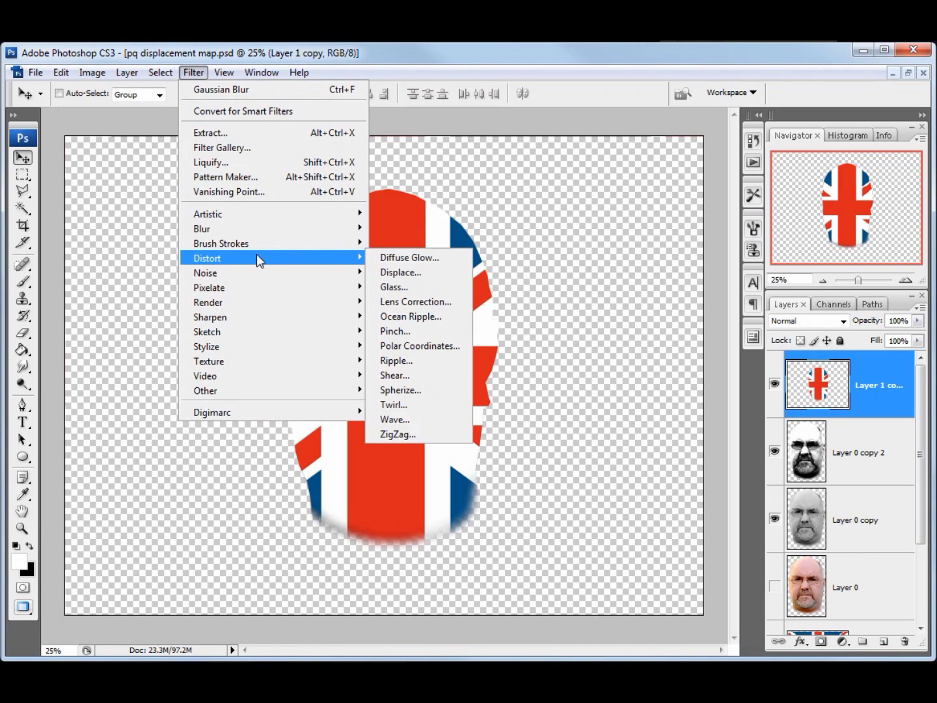
pyautogui.click(392, 272)
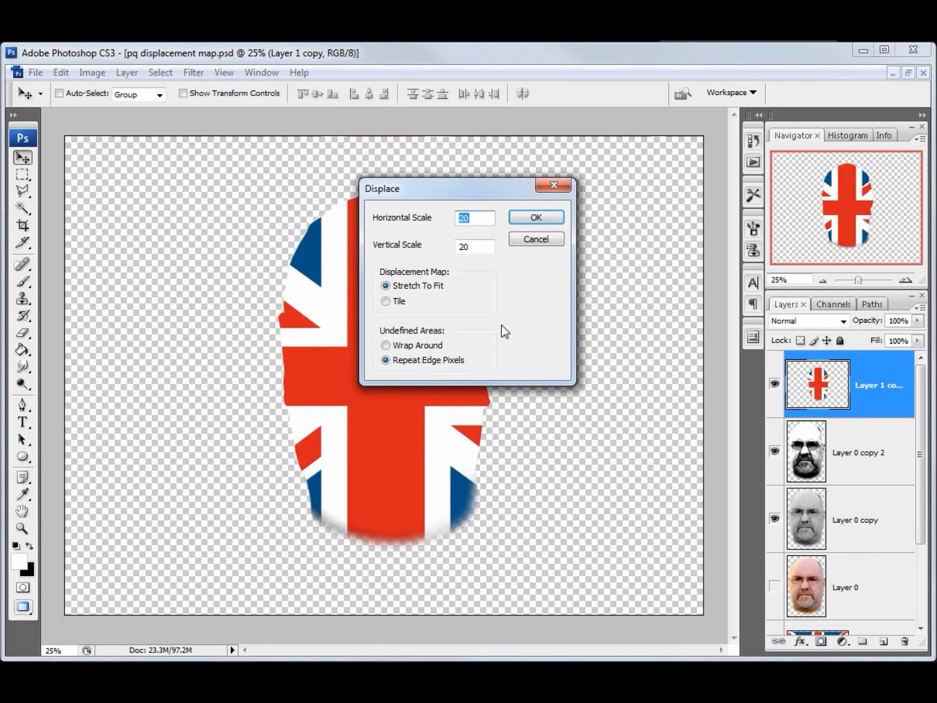
pyautogui.moveTo(464, 197); pyautogui.dragTo(554, 191)
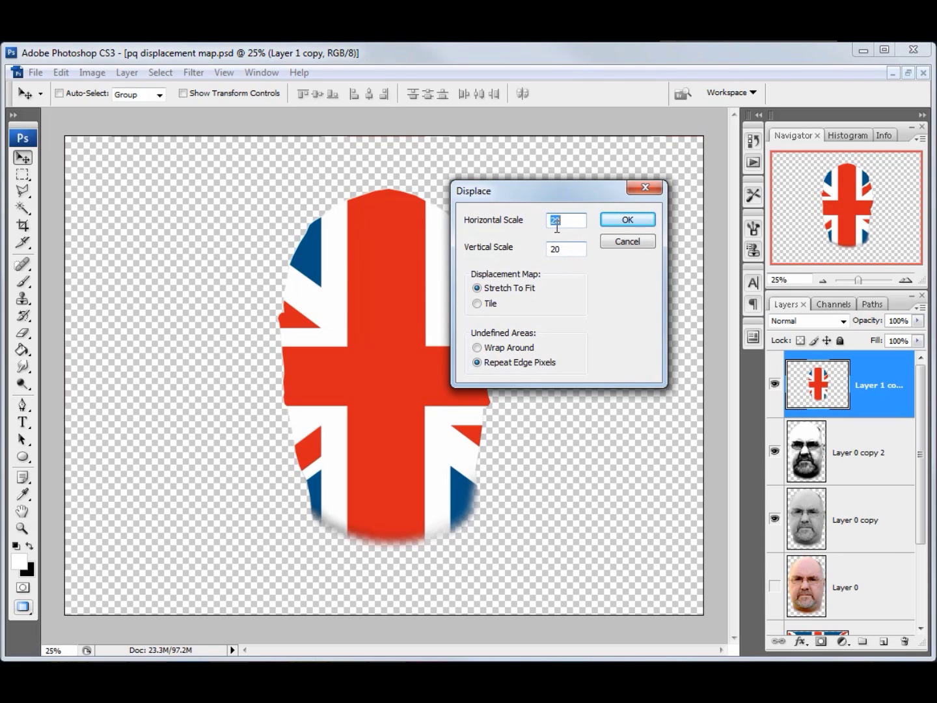
pyautogui.write('30')
pyautogui.click(618, 220)
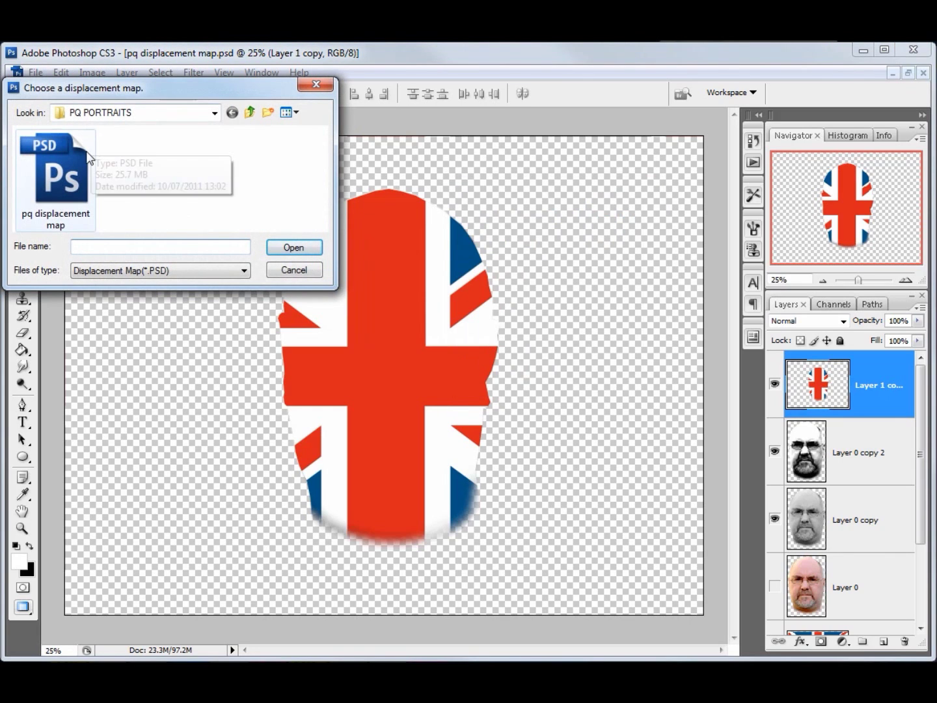
pyautogui.click(57, 176)
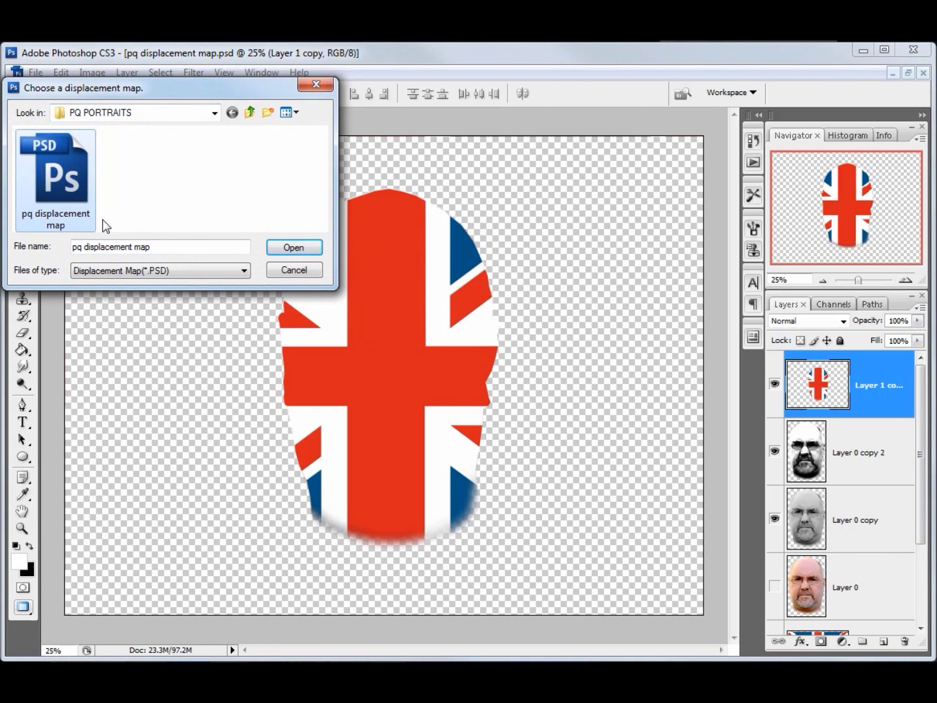
pyautogui.click(293, 248)
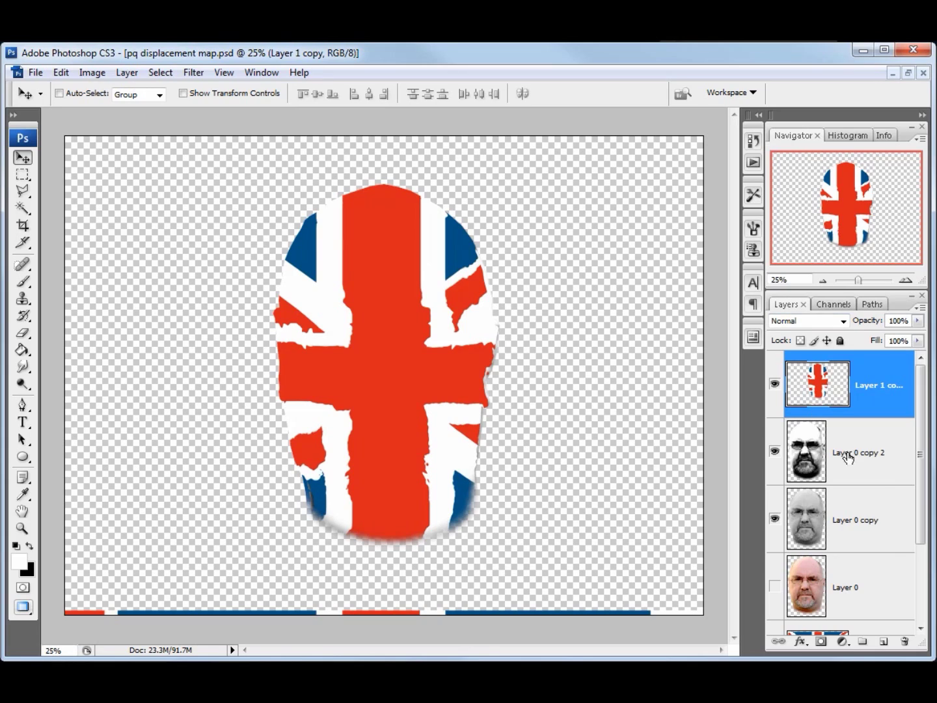
# - Hide Layer 0 copy 2 and set the flag copy's blend mode to Overlay over the grey head
pyautogui.click(774, 454)
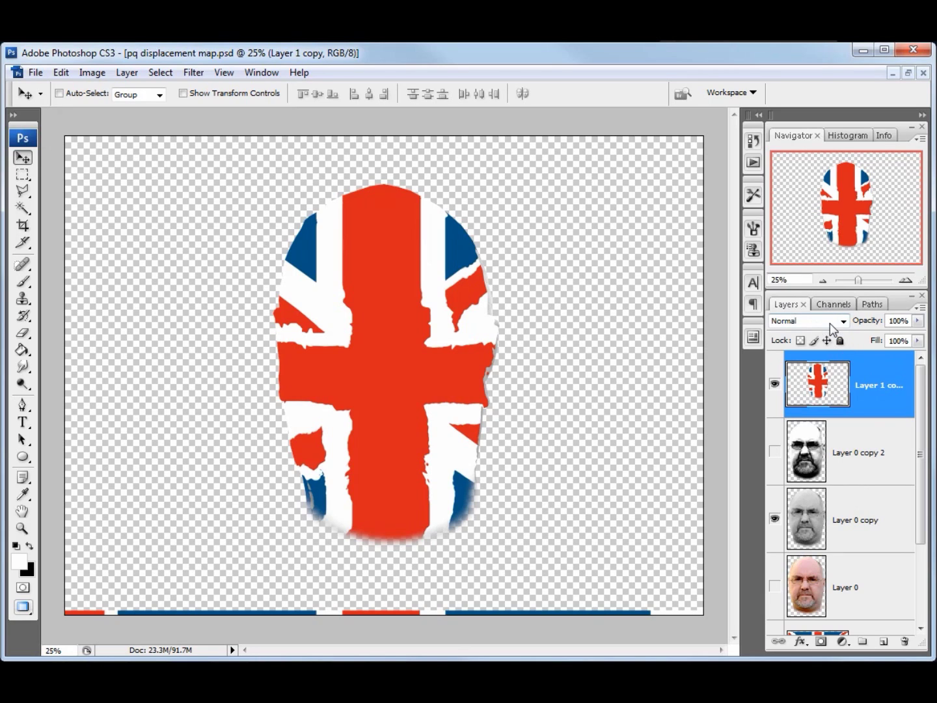
pyautogui.click(829, 323)
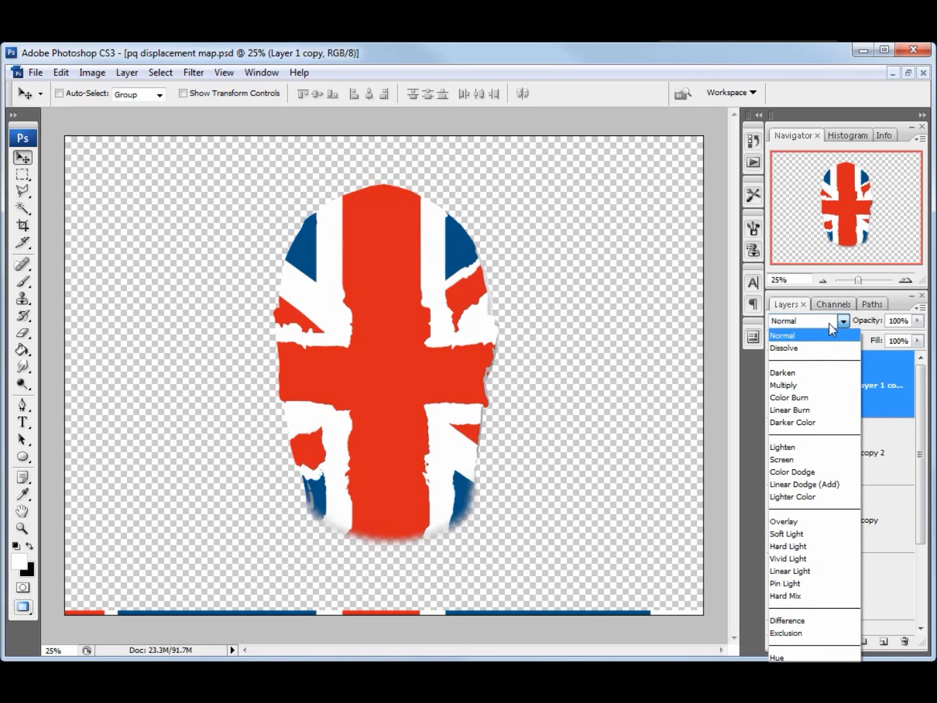
pyautogui.click(788, 523)
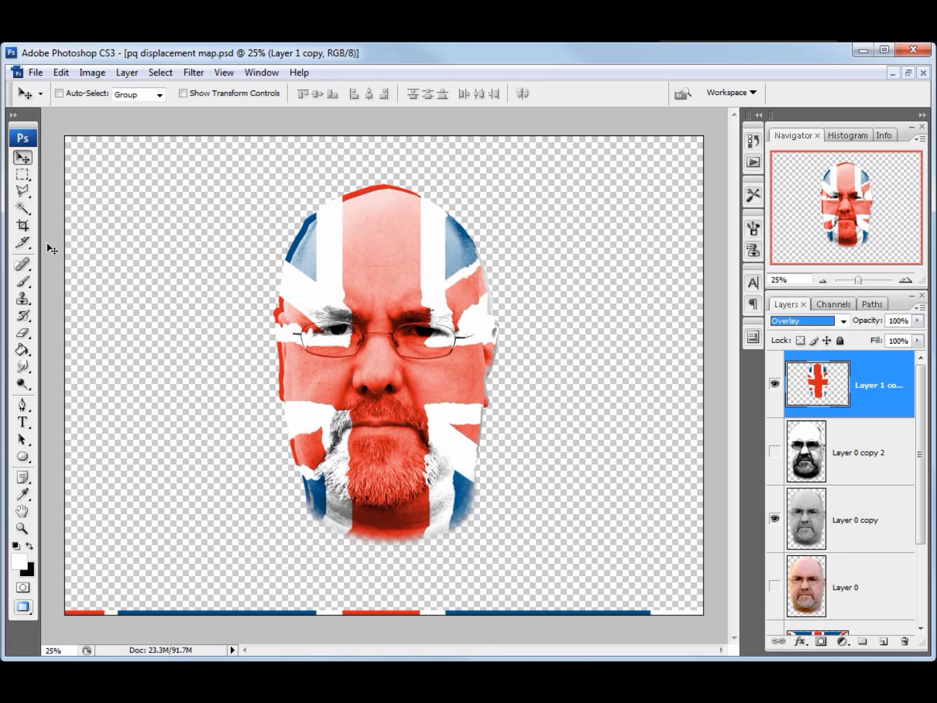
# - Move the displaced flag copy slightly so that its edges line up with the head below it
pyautogui.click(23, 191)
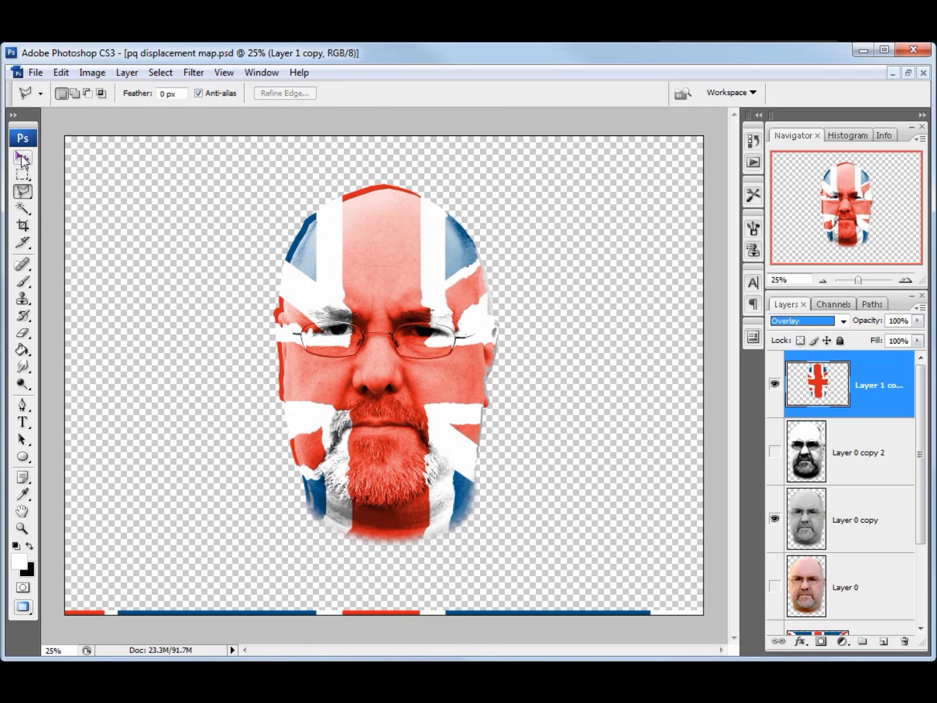
pyautogui.click(23, 158)
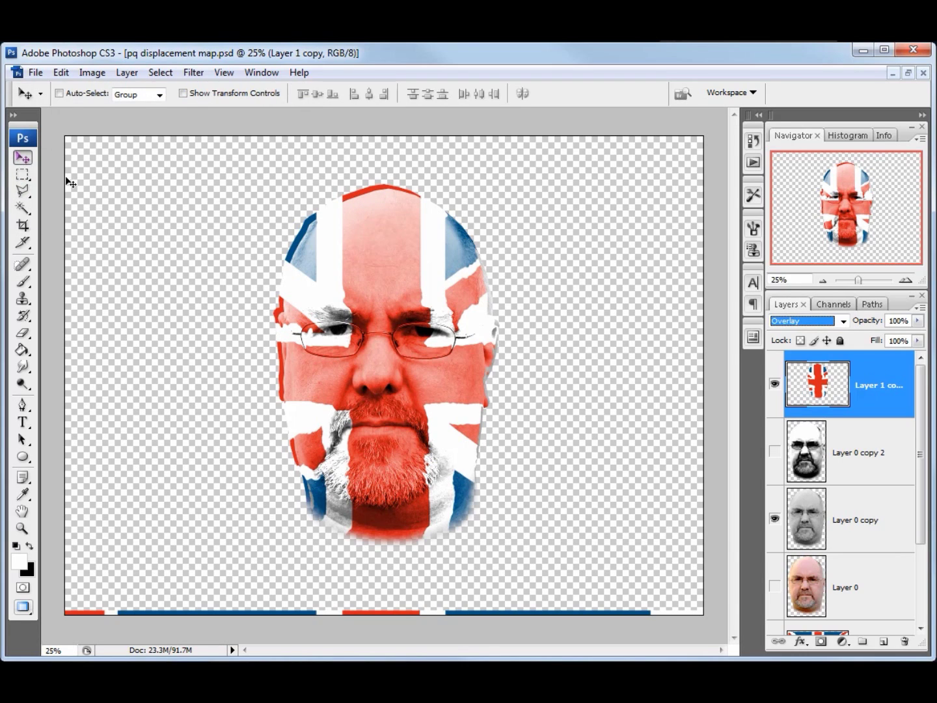
pyautogui.click(324, 278)
pyautogui.moveTo(325, 278); pyautogui.dragTo(325, 285)
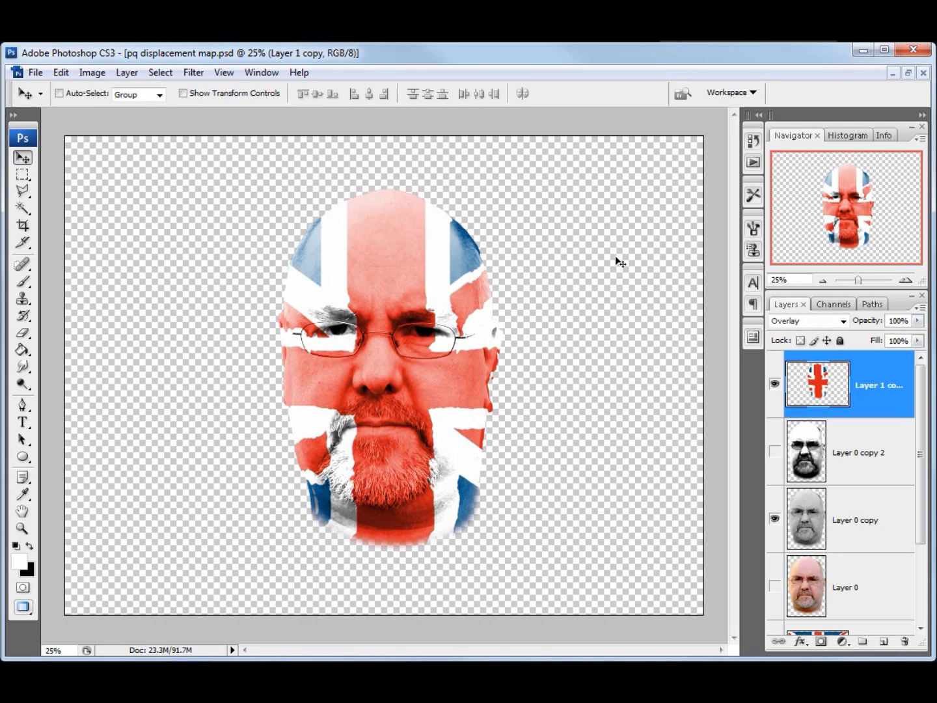
# - Examine up close how the flag follows the forehead, glasses, nose and beard of the face
pyautogui.click(905, 280)
pyautogui.click(904, 280)
pyautogui.click(905, 279)
pyautogui.moveTo(854, 219); pyautogui.dragTo(837, 197)
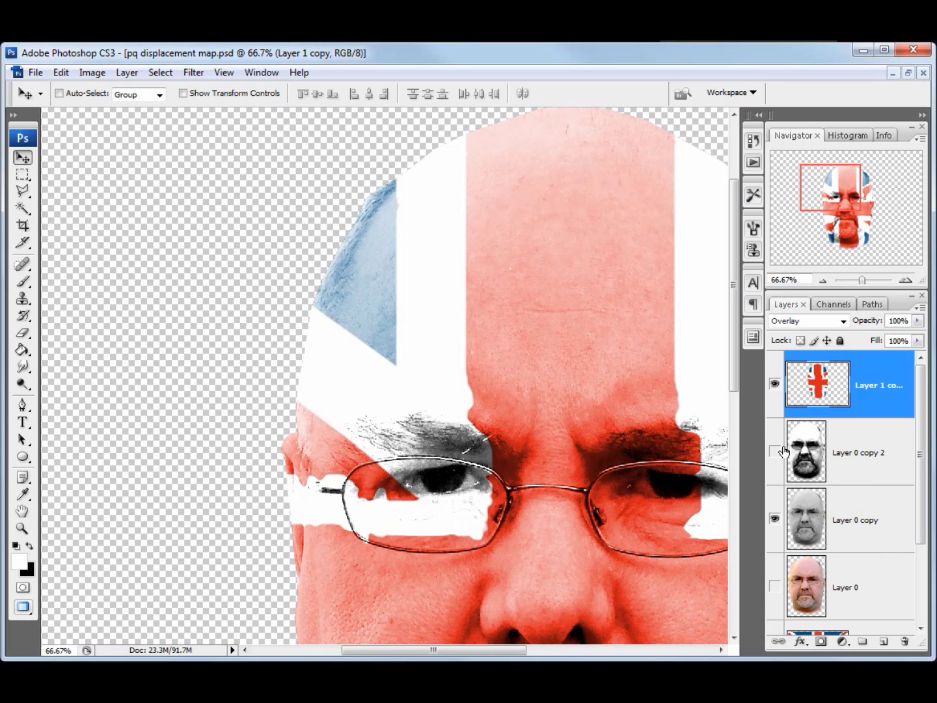
pyautogui.moveTo(828, 193); pyautogui.dragTo(841, 210)
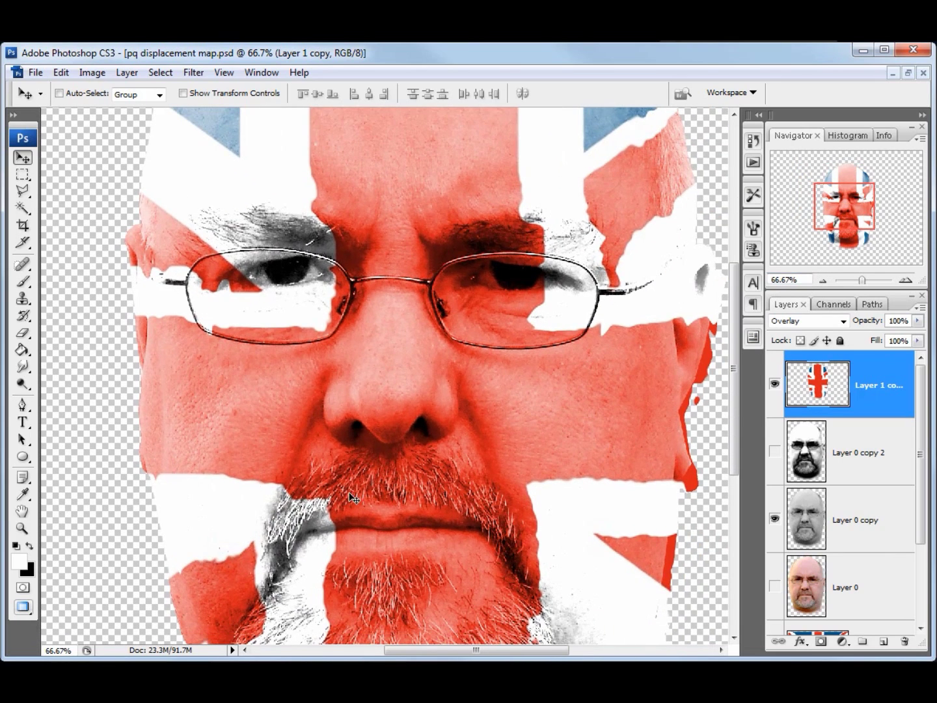
pyautogui.click(822, 281)
pyautogui.click(823, 280)
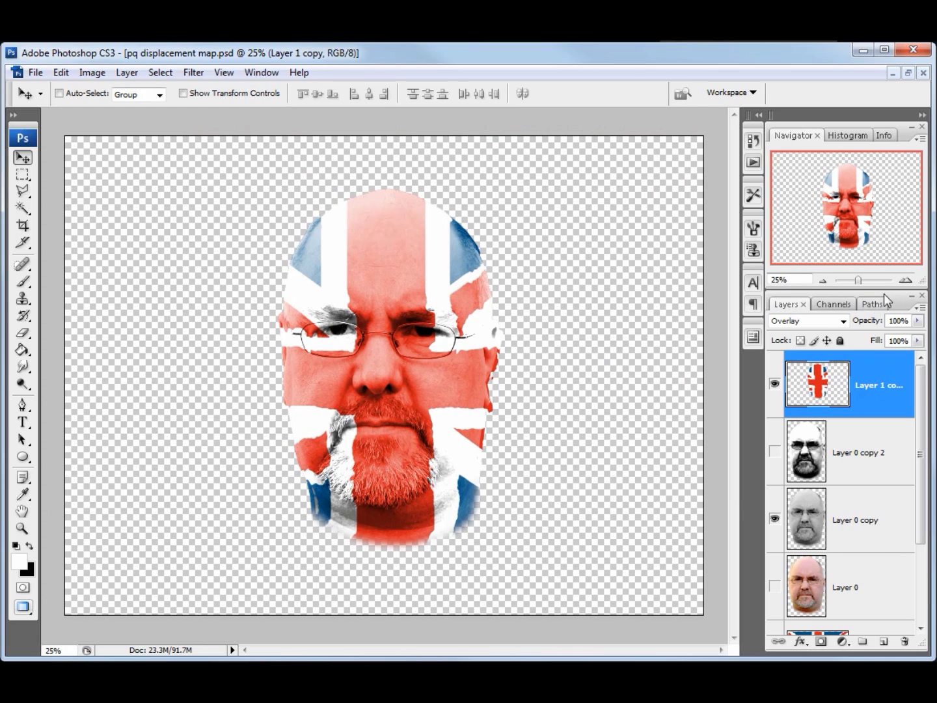
# - Lower the opacity of the flag copy layer to 82%
pyautogui.click(906, 280)
pyautogui.click(917, 320)
pyautogui.moveTo(917, 335); pyautogui.dragTo(906, 343)
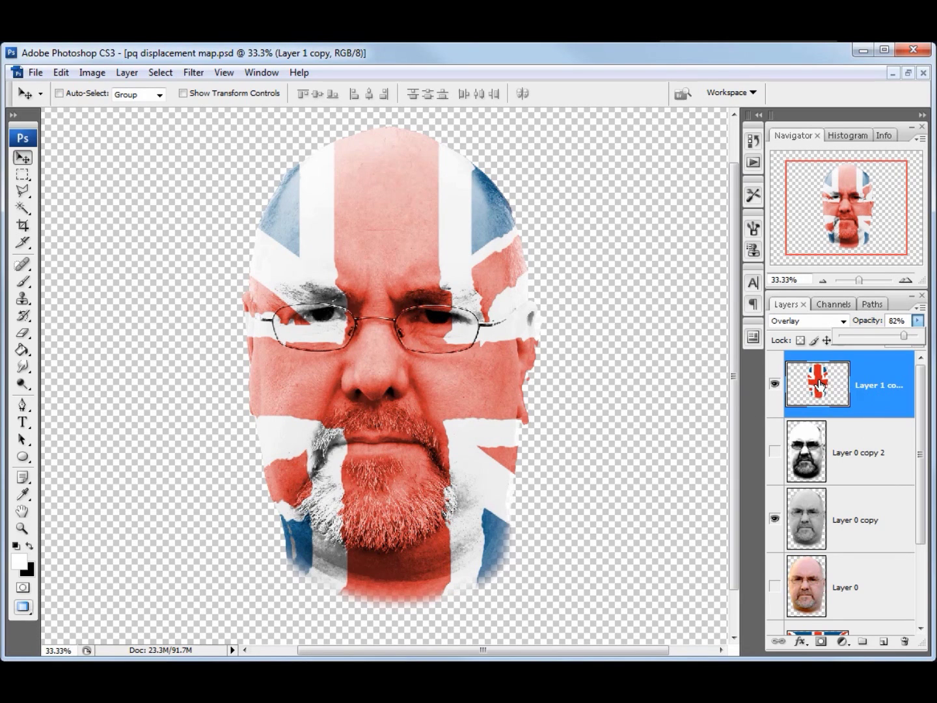
# - Soften the flag copy layer with a Gaussian Blur of small radius
pyautogui.click(194, 72)
pyautogui.moveTo(322, 232)
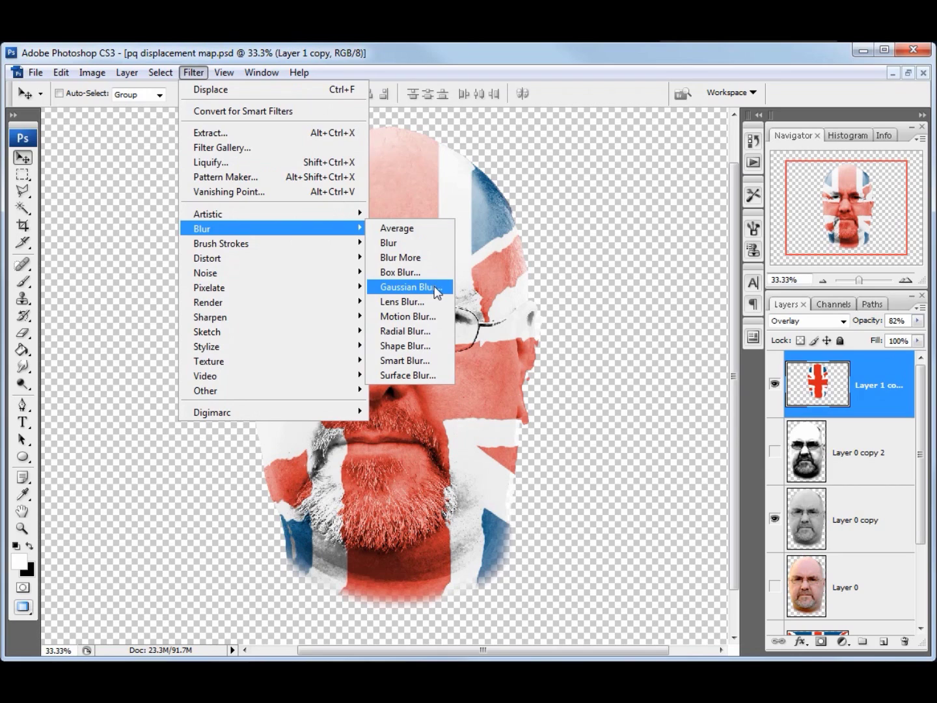
pyautogui.click(408, 288)
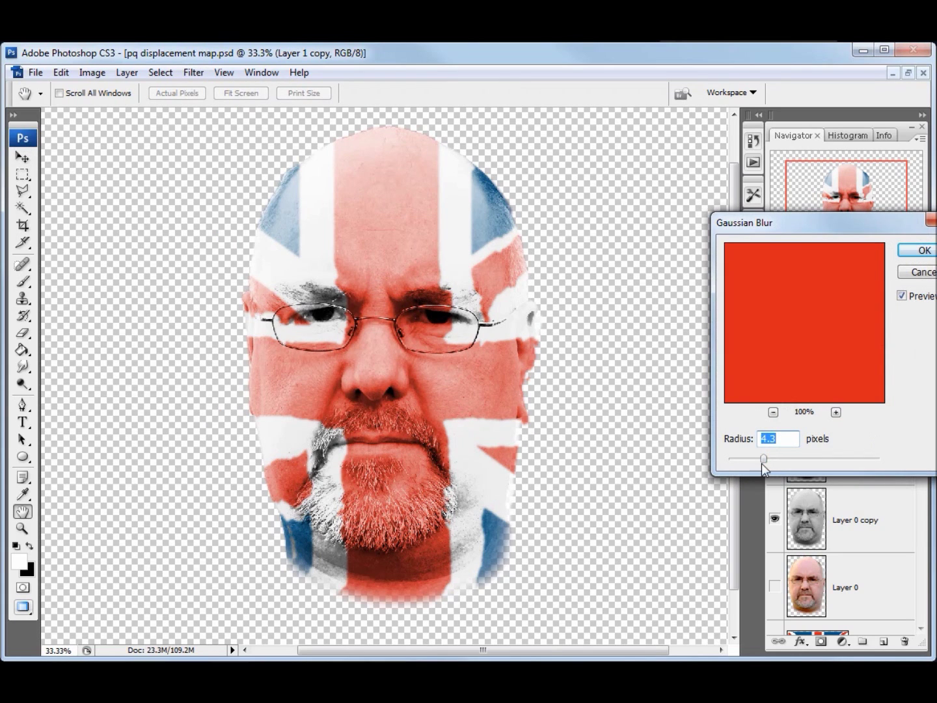
pyautogui.moveTo(762, 460); pyautogui.dragTo(741, 465)
pyautogui.click(923, 249)
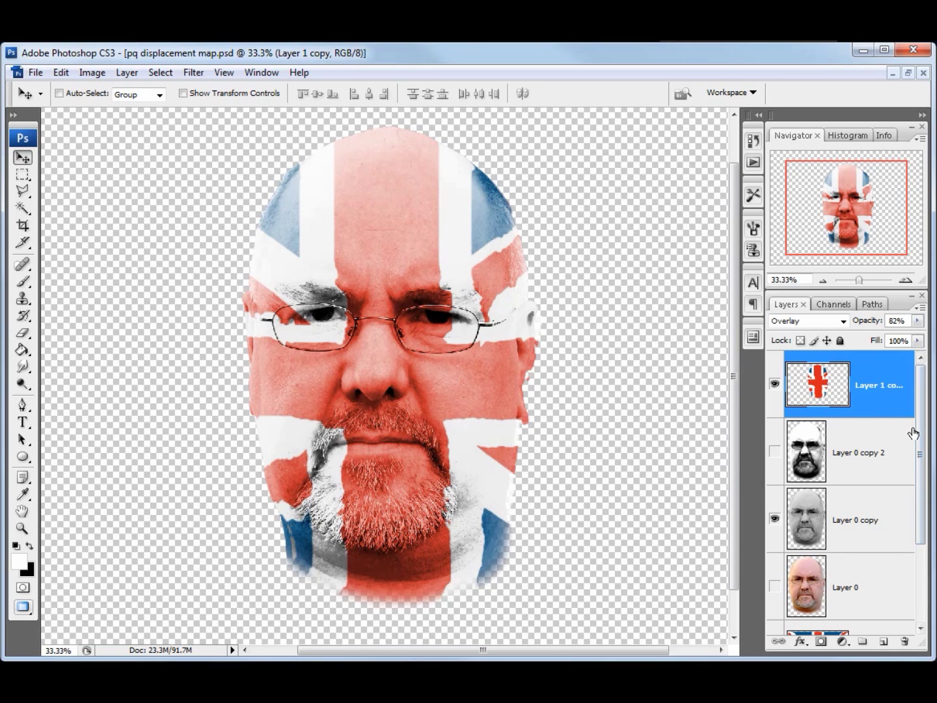
# - Show the original Union Jack, Layer 1, as the background behind the flag-covered head
pyautogui.scroll(-2, 920, 467)
pyautogui.click(781, 534)
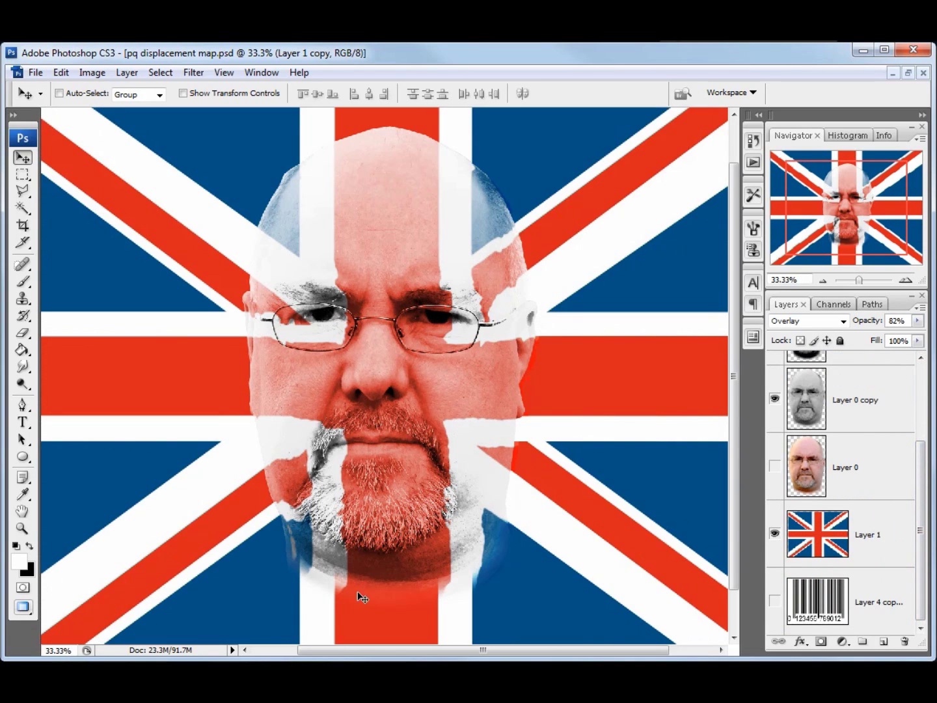
pyautogui.click(824, 281)
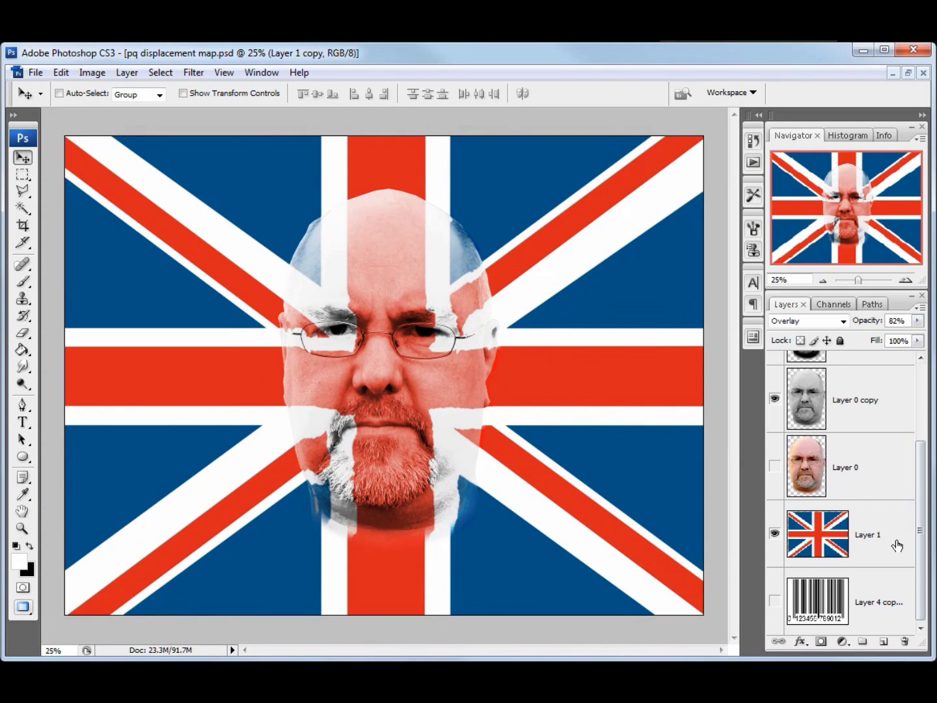
# - Add a new layer directly above the Layer 1 flag and fill it with white using the Paint Bucket
pyautogui.click(847, 535)
pyautogui.moveTo(844, 532); pyautogui.dragTo(883, 644)
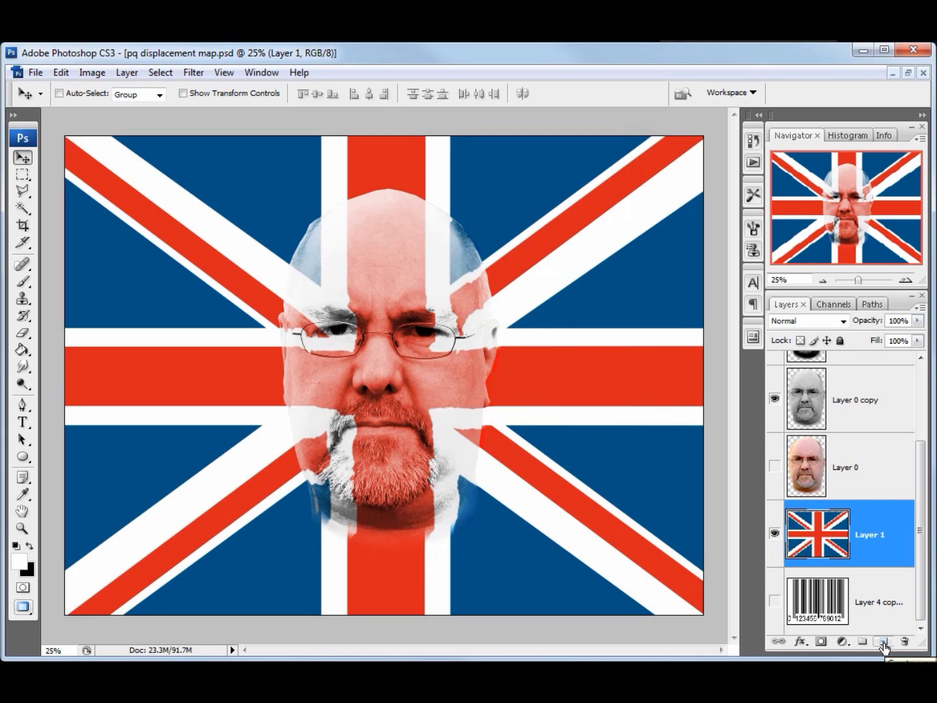
pyautogui.click(883, 643)
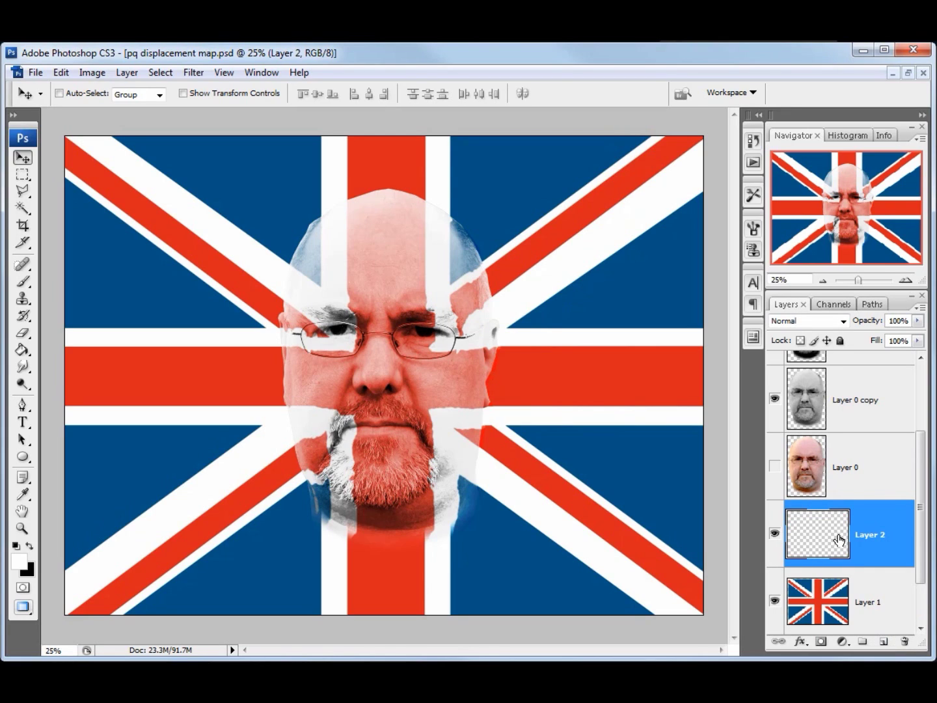
pyautogui.click(22, 350)
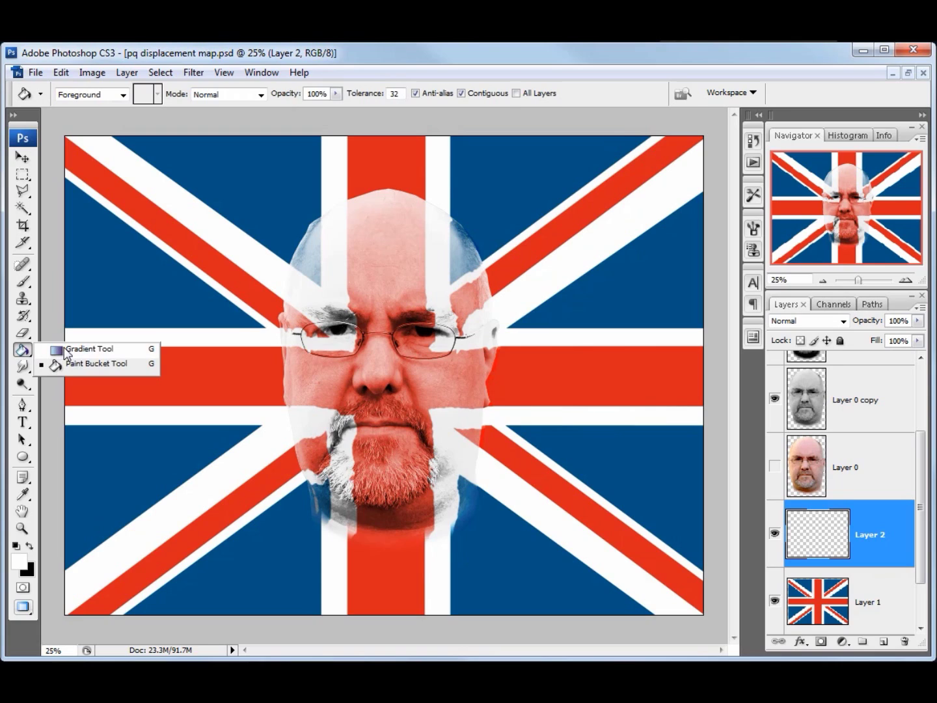
pyautogui.click(69, 365)
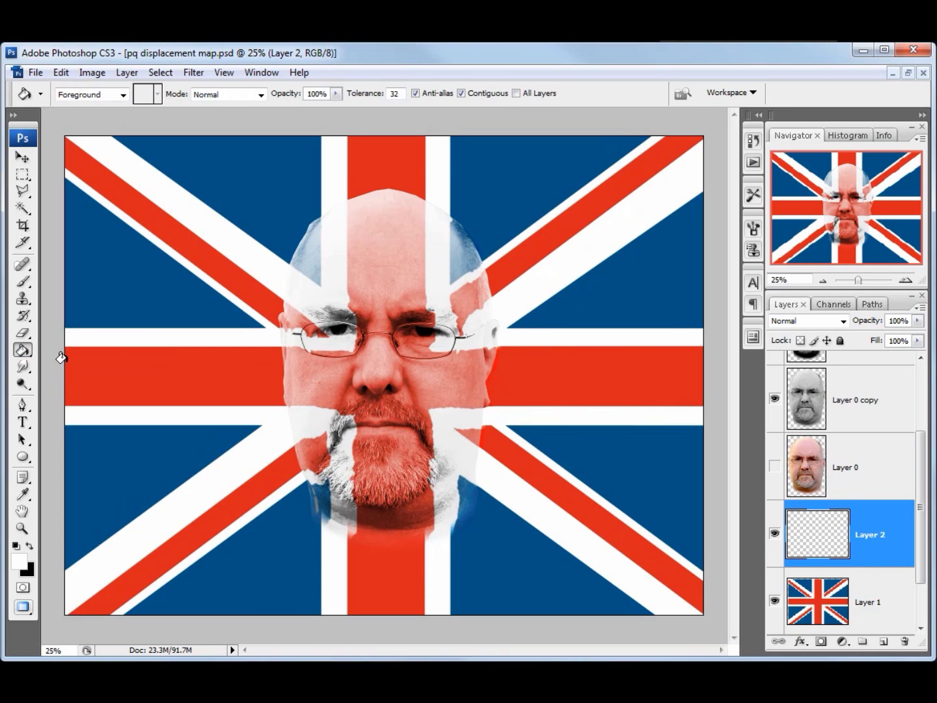
pyautogui.click(28, 548)
pyautogui.click(27, 547)
pyautogui.click(386, 287)
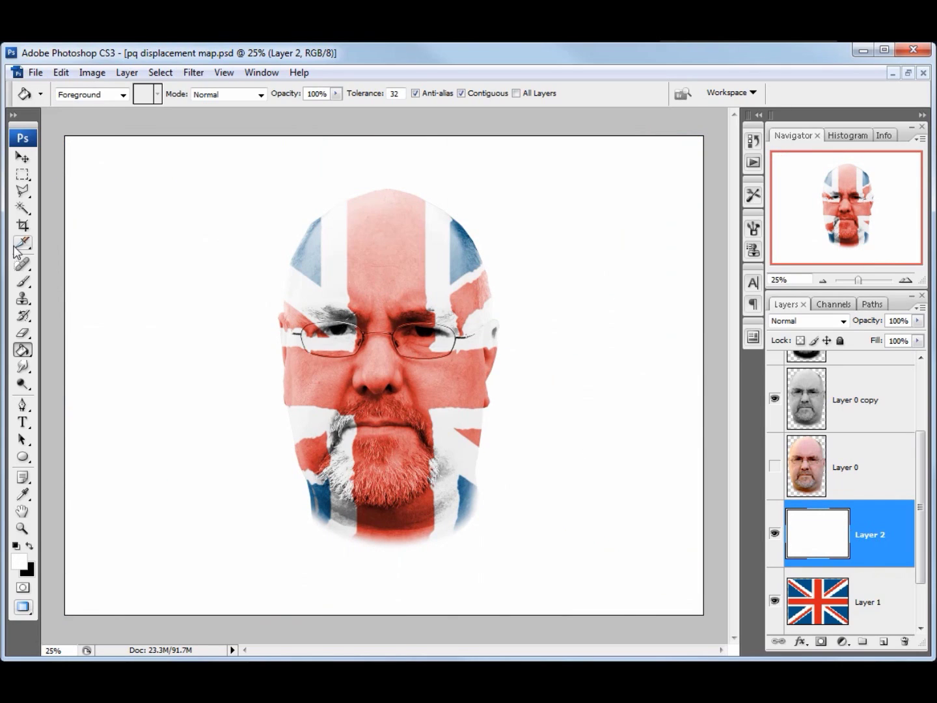
# - Erase the middle of the white layer around the head with a 2500 px Eraser brush at 0% hardness, exposing the flag behind it
pyautogui.click(24, 334)
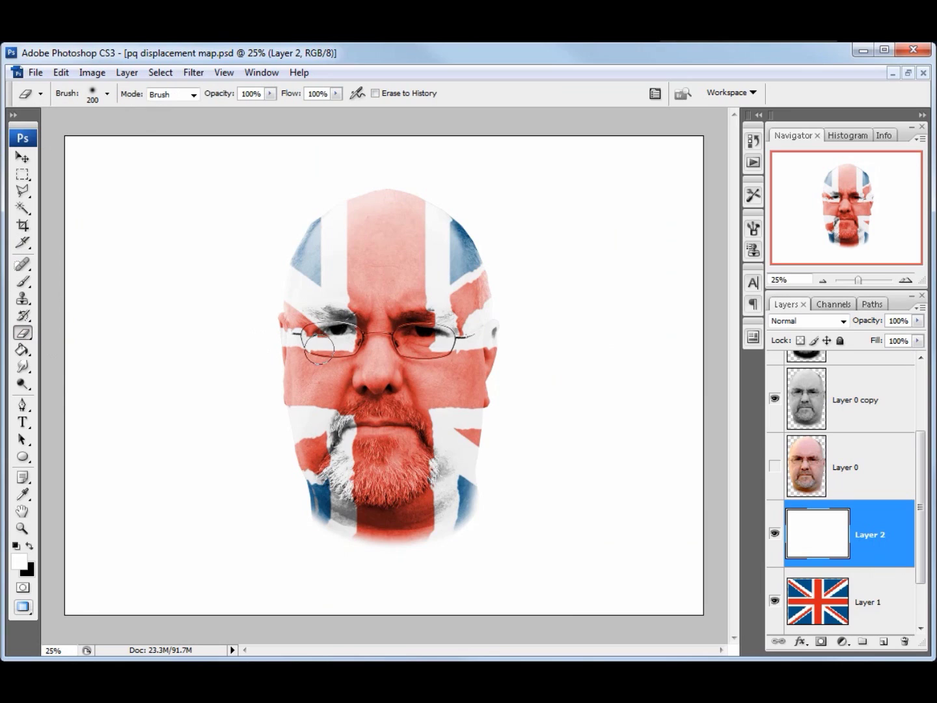
pyautogui.rightClick(372, 349)
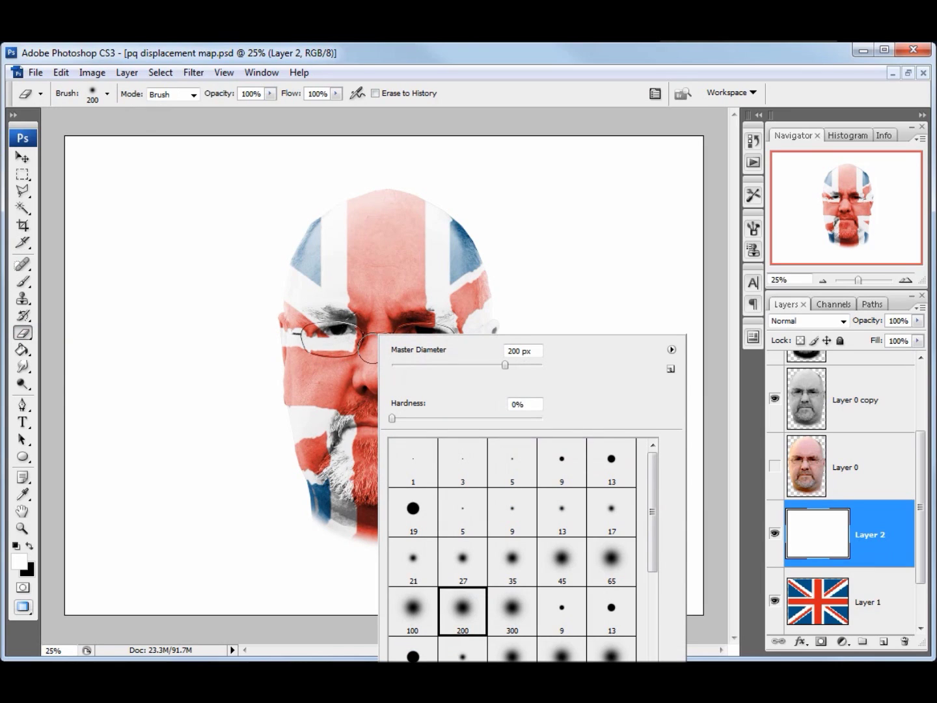
pyautogui.moveTo(392, 418); pyautogui.dragTo(559, 425)
pyautogui.moveTo(437, 431); pyautogui.dragTo(388, 424)
pyautogui.moveTo(506, 365); pyautogui.dragTo(585, 376)
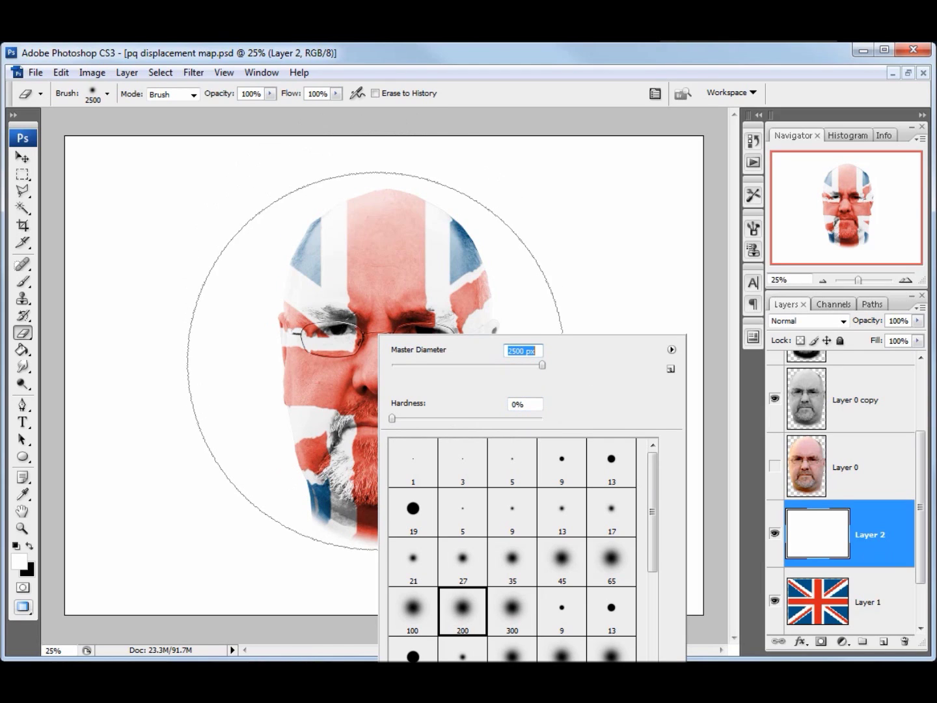
pyautogui.click(560, 62)
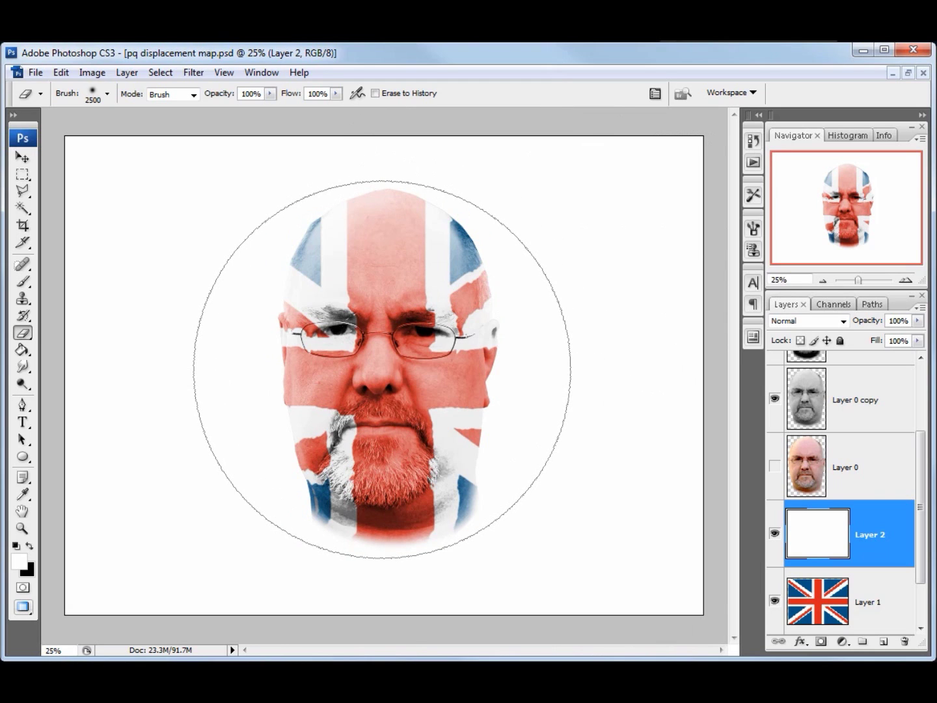
pyautogui.moveTo(382, 366)
pyautogui.mouseDown()
pyautogui.moveTo(387, 400)
pyautogui.moveTo(419, 293)
pyautogui.moveTo(464, 459)
pyautogui.moveTo(486, 371)
pyautogui.mouseUp()
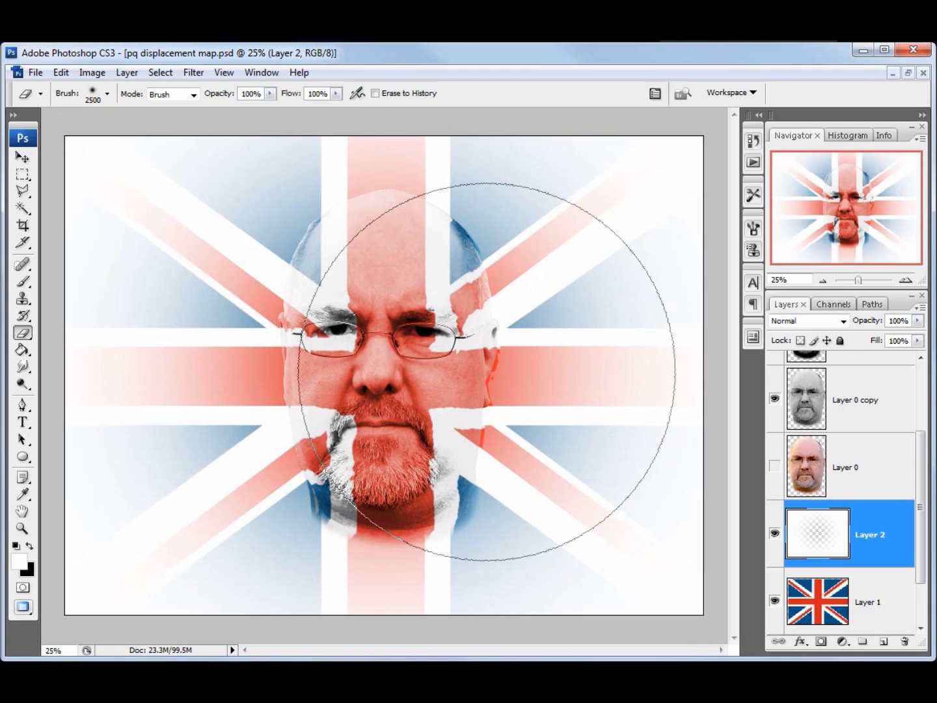
# - Apply a strong Gaussian Blur to the Layer 1 flag behind the head so its stripes become soft streaks
pyautogui.click(883, 605)
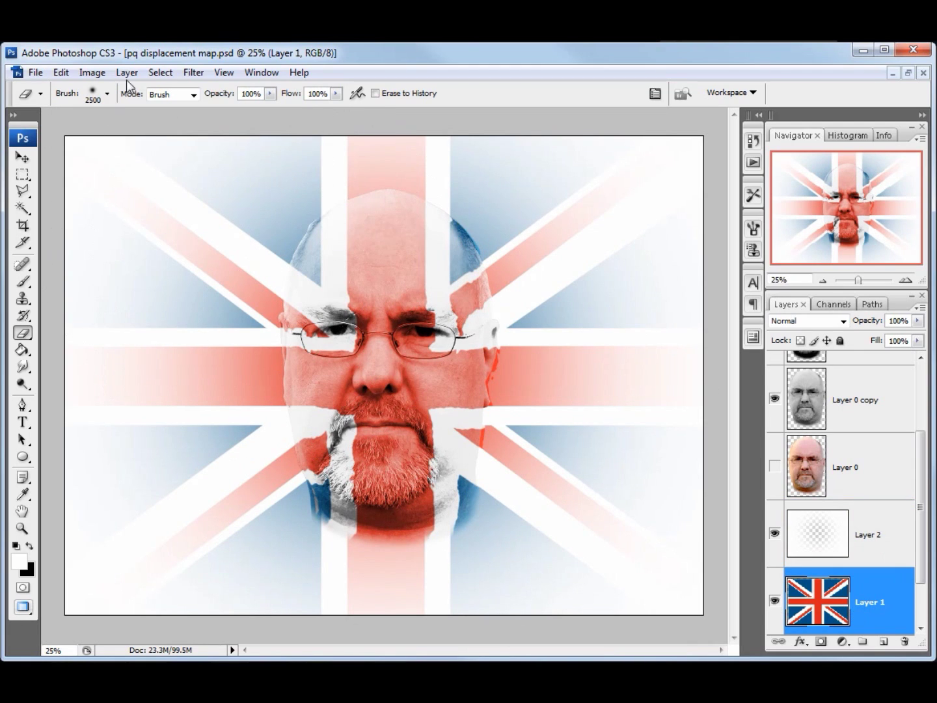
pyautogui.click(192, 73)
pyautogui.moveTo(207, 228)
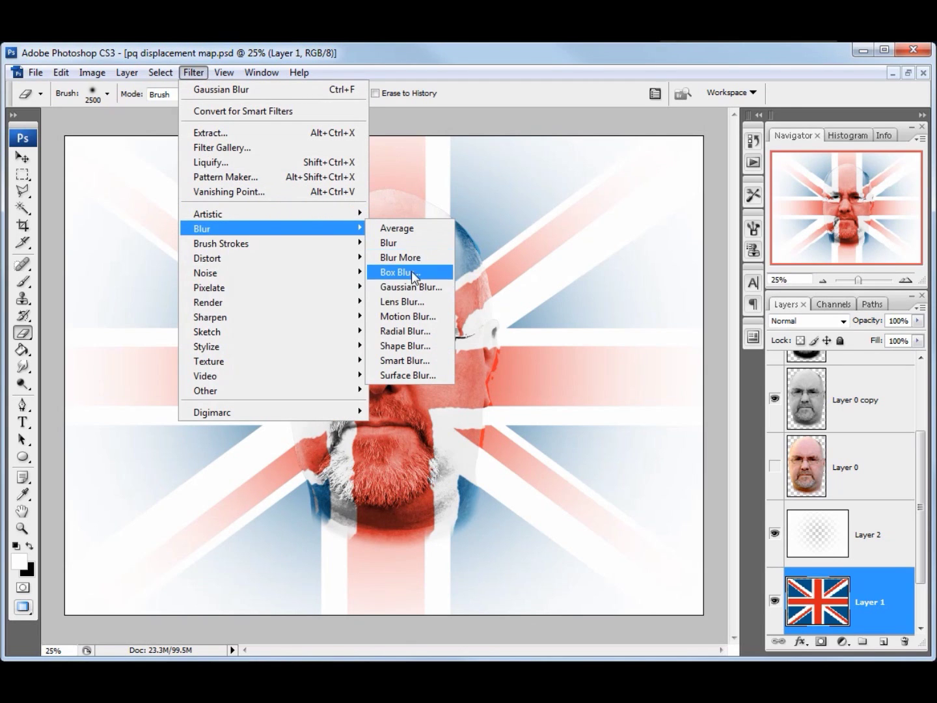
pyautogui.click(410, 287)
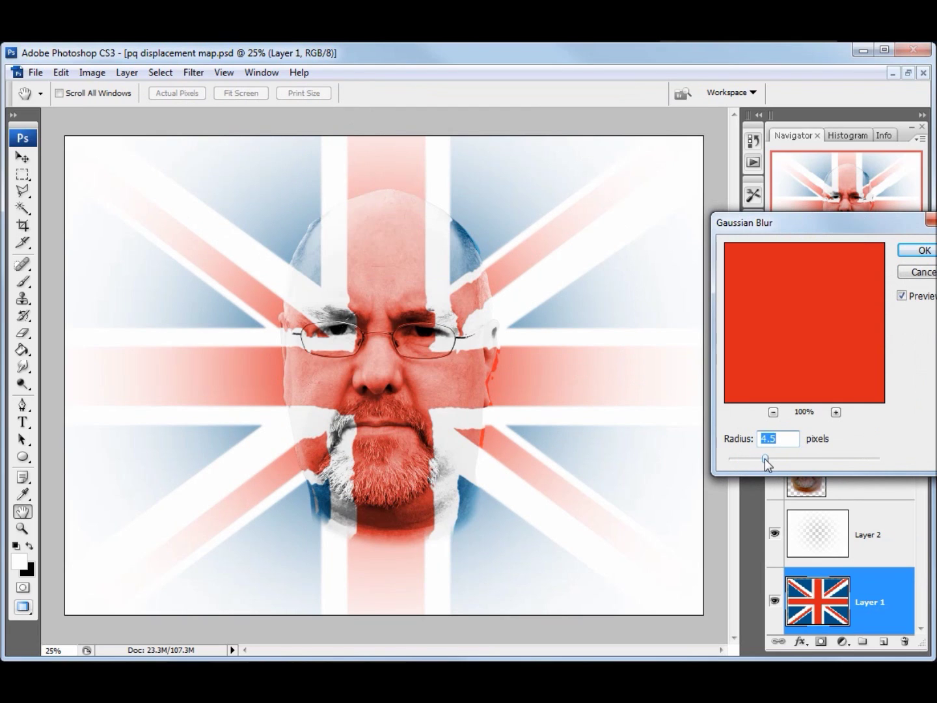
pyautogui.moveTo(764, 458); pyautogui.dragTo(819, 460)
pyautogui.click(923, 251)
pyautogui.press('e')
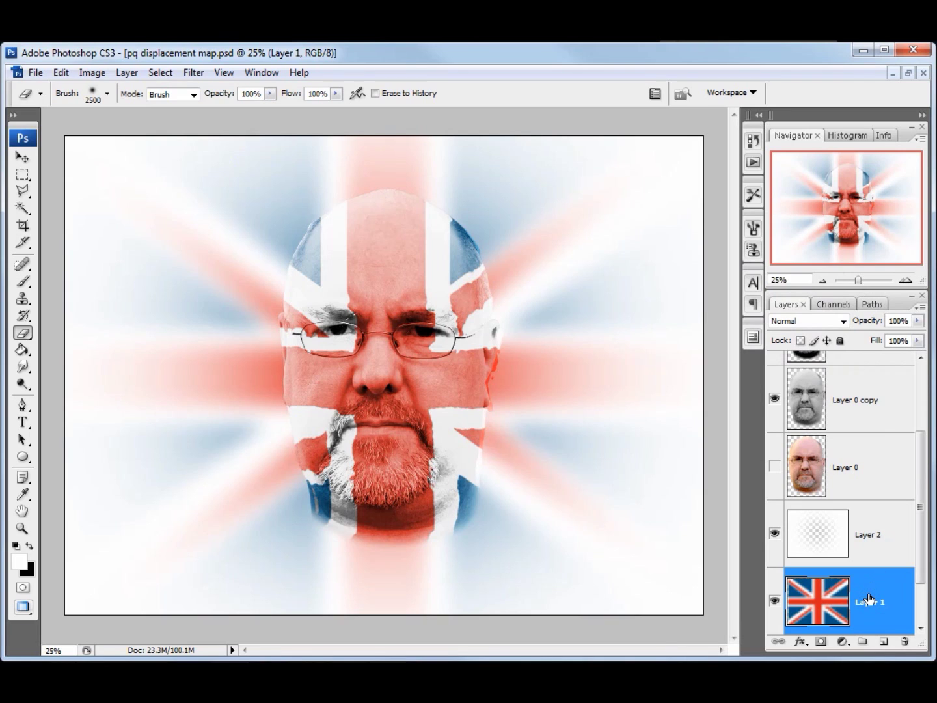
# - Scale the blurred Layer 1 flag proportionally to about 130% and reposition it so it stays centred behind the head
pyautogui.click(22, 157)
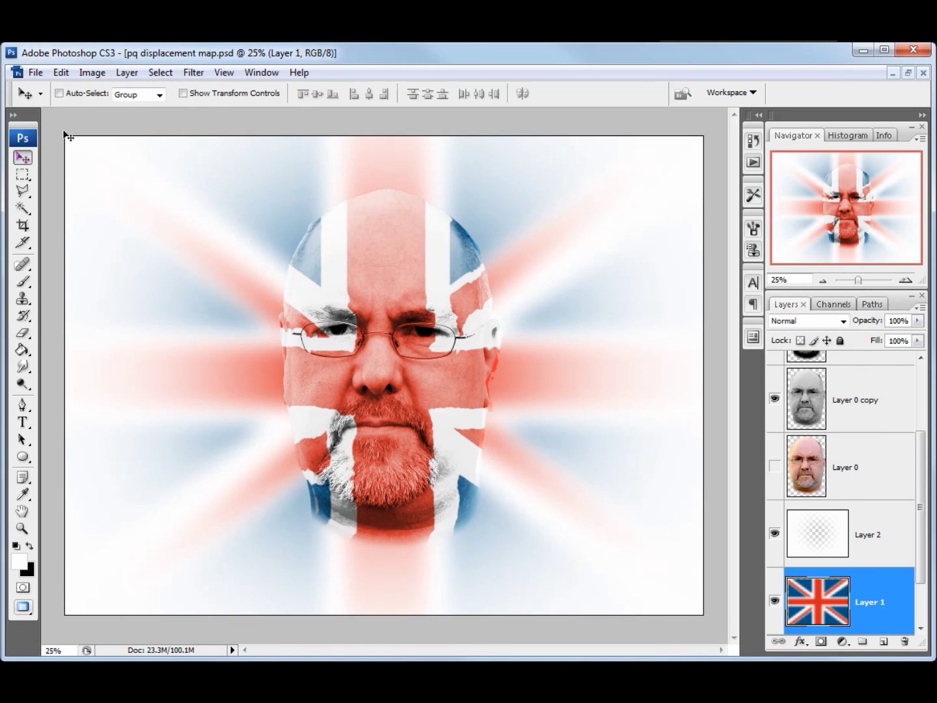
pyautogui.click(62, 74)
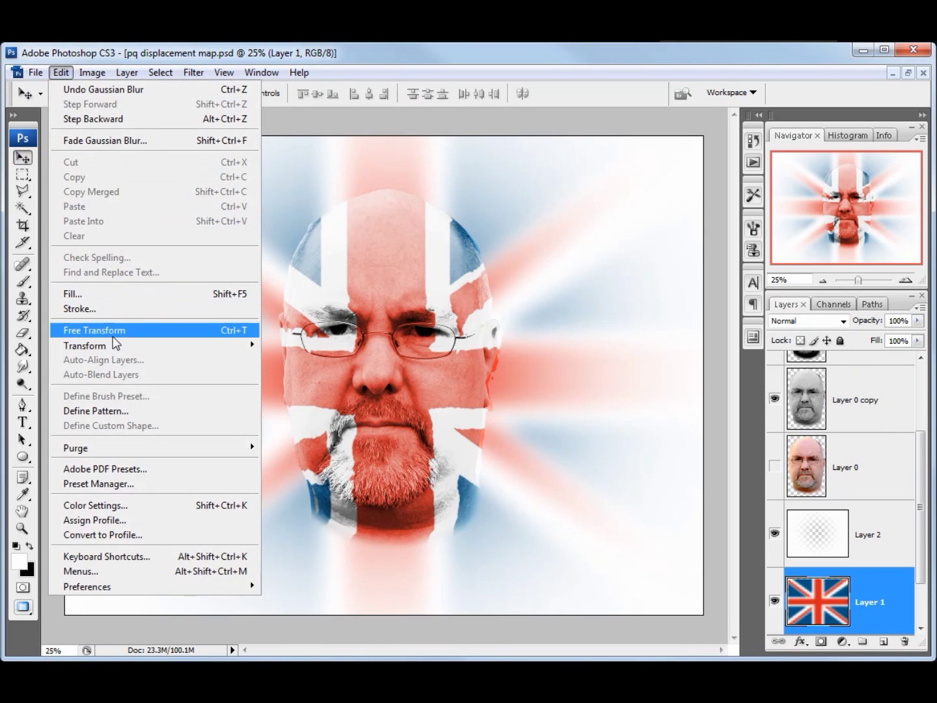
pyautogui.moveTo(117, 343)
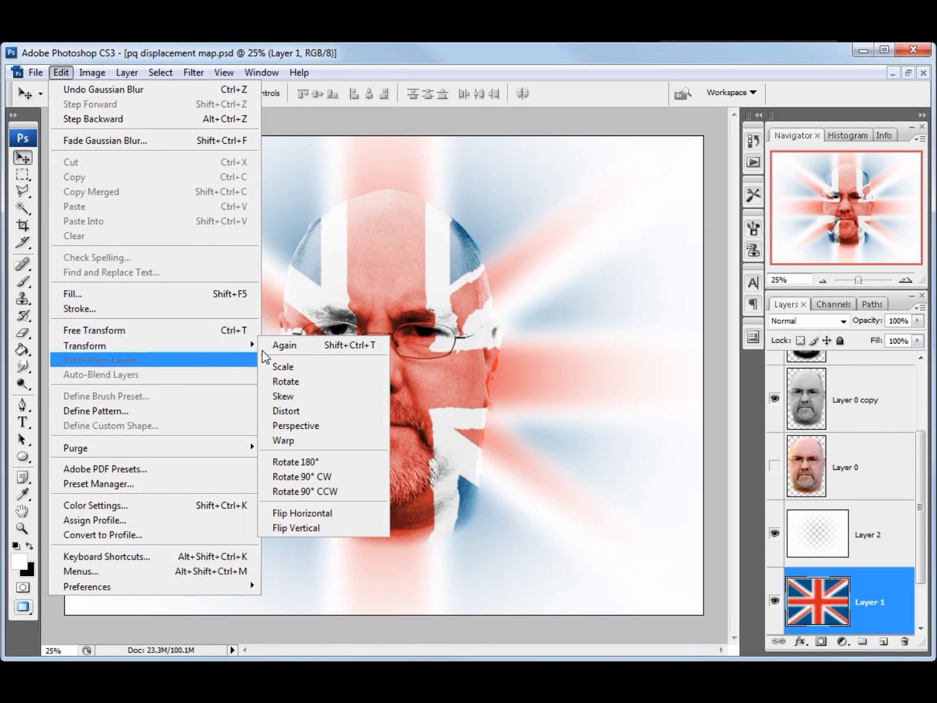
pyautogui.click(295, 369)
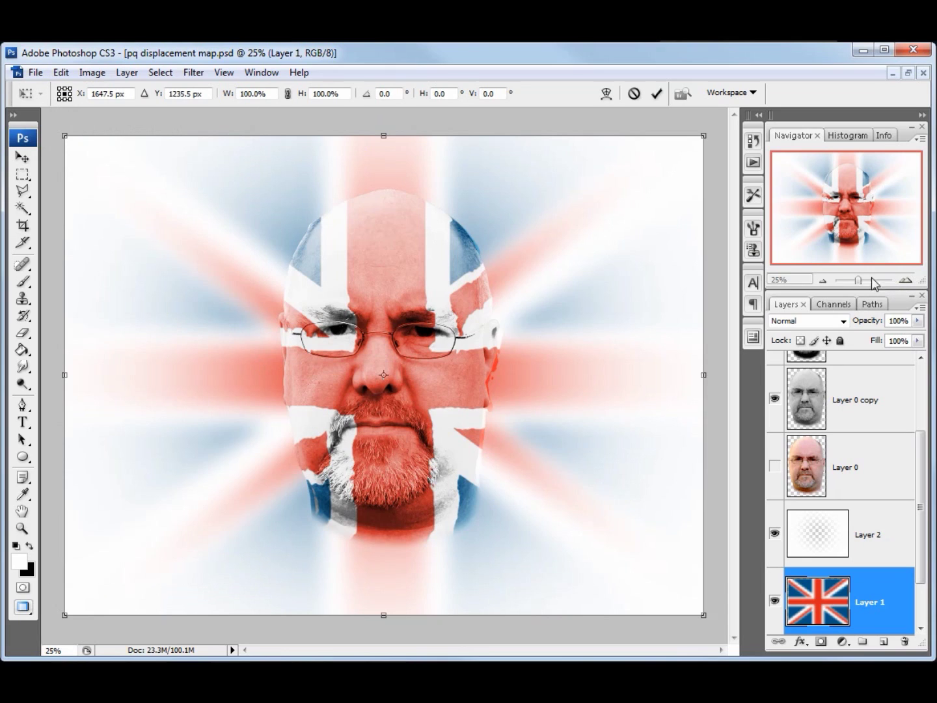
pyautogui.click(823, 280)
pyautogui.click(823, 281)
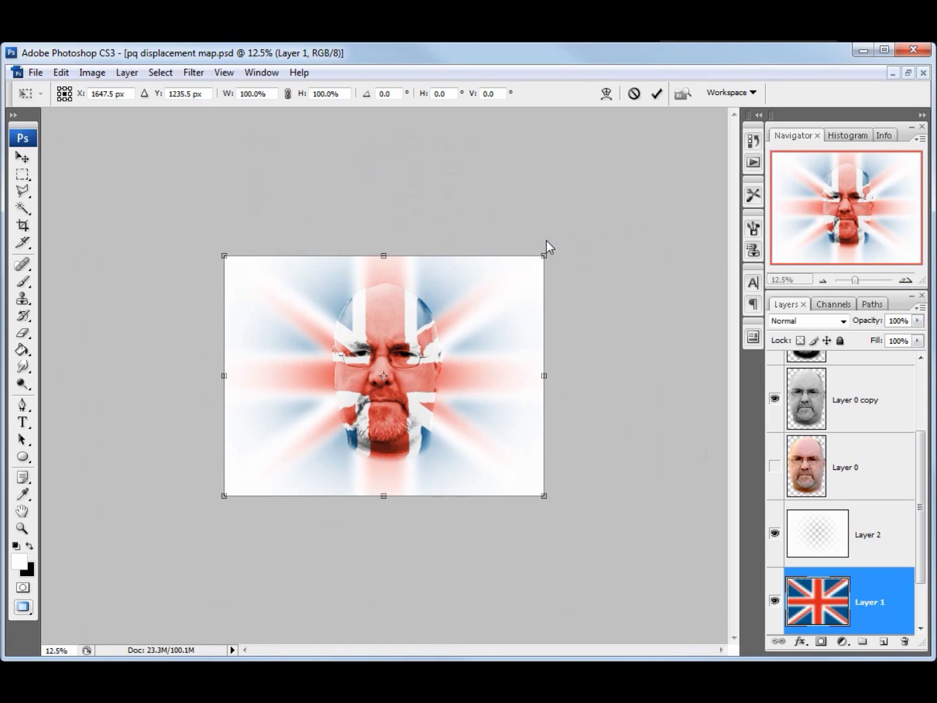
pyautogui.moveTo(548, 250); pyautogui.dragTo(590, 220)
pyautogui.moveTo(500, 327); pyautogui.dragTo(483, 342)
pyautogui.moveTo(570, 239); pyautogui.dragTo(623, 200)
pyautogui.moveTo(517, 320); pyautogui.dragTo(495, 342)
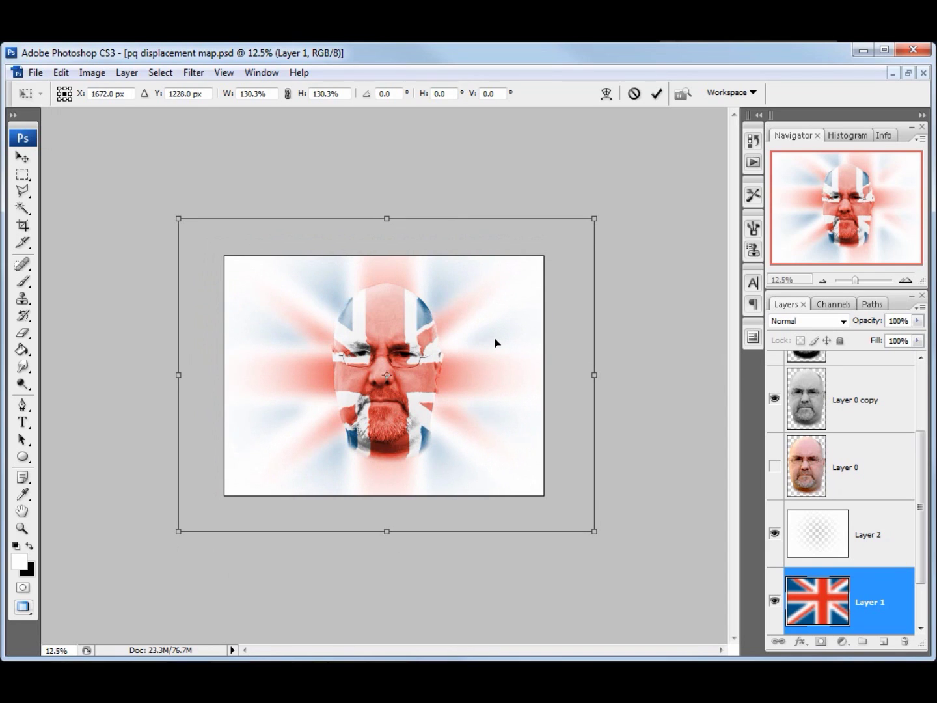
pyautogui.click(906, 280)
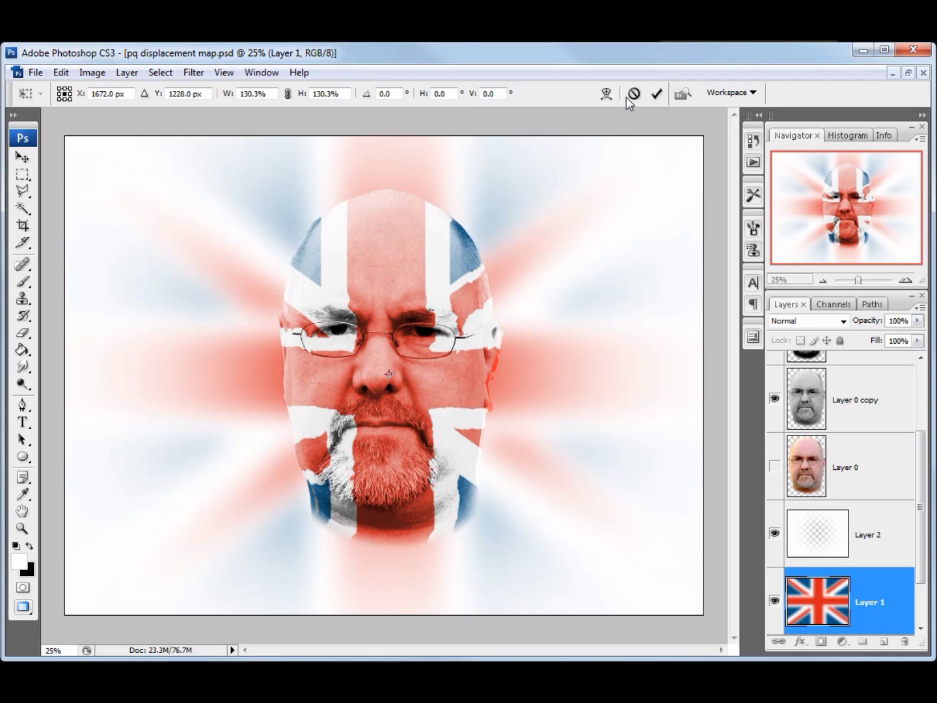
pyautogui.click(656, 93)
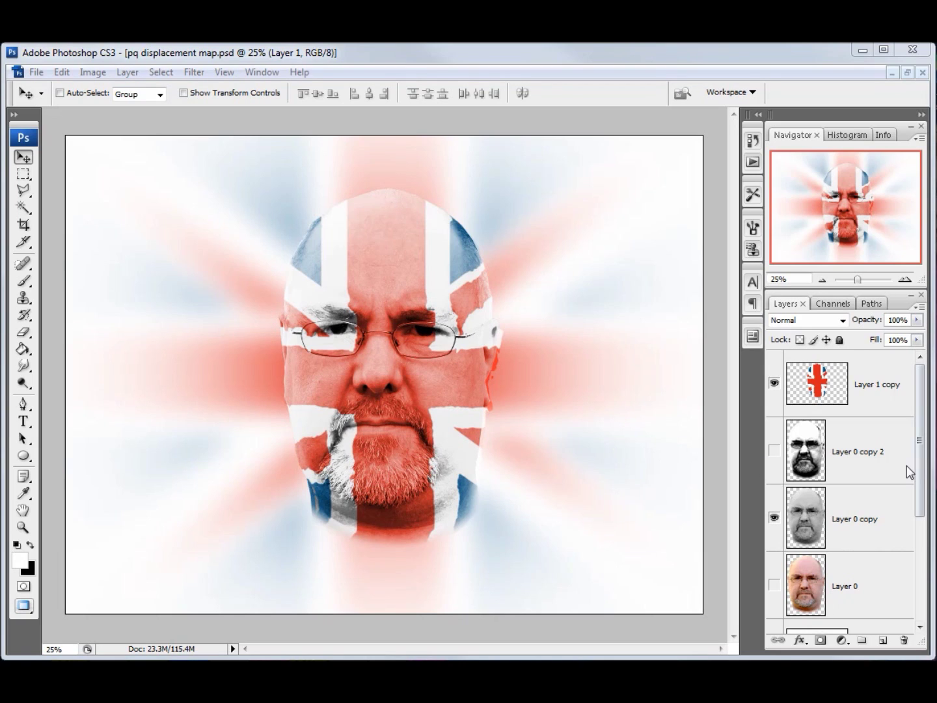
# - Hide the flag layers Layer 1 copy, Layer 2 and Layer 1, and show the barcode layer behind the greyscale head
pyautogui.click(775, 386)
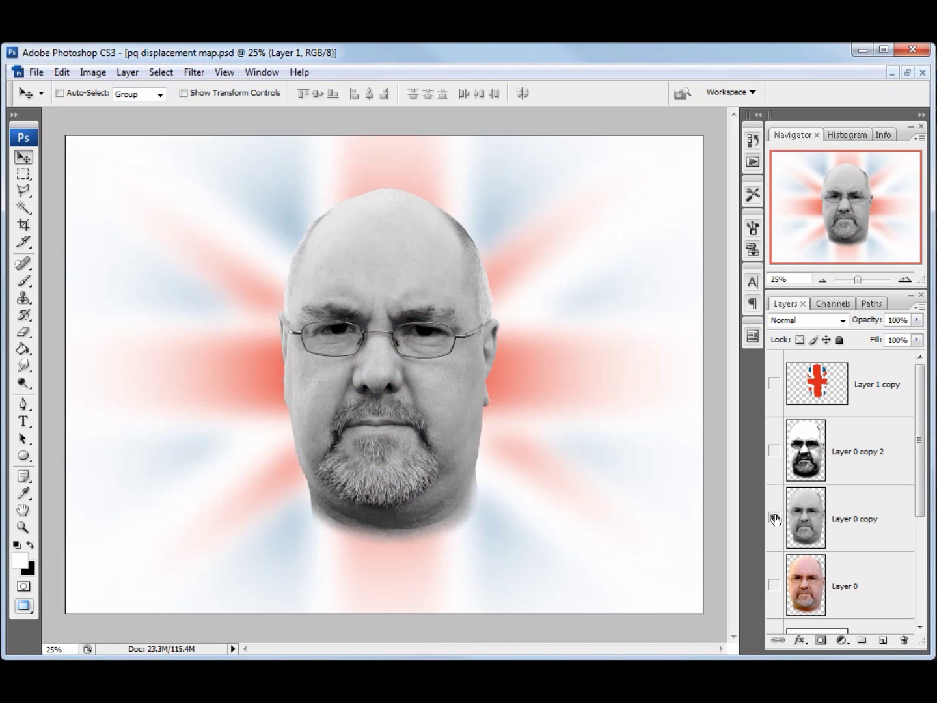
pyautogui.scroll(-3, 919, 503)
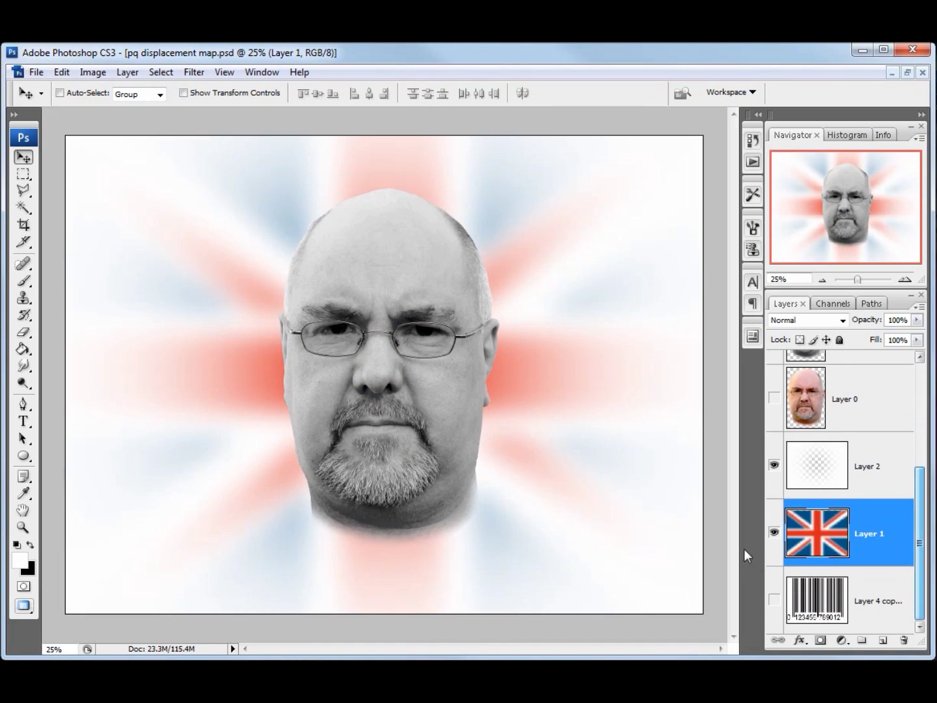
pyautogui.click(773, 532)
pyautogui.click(775, 466)
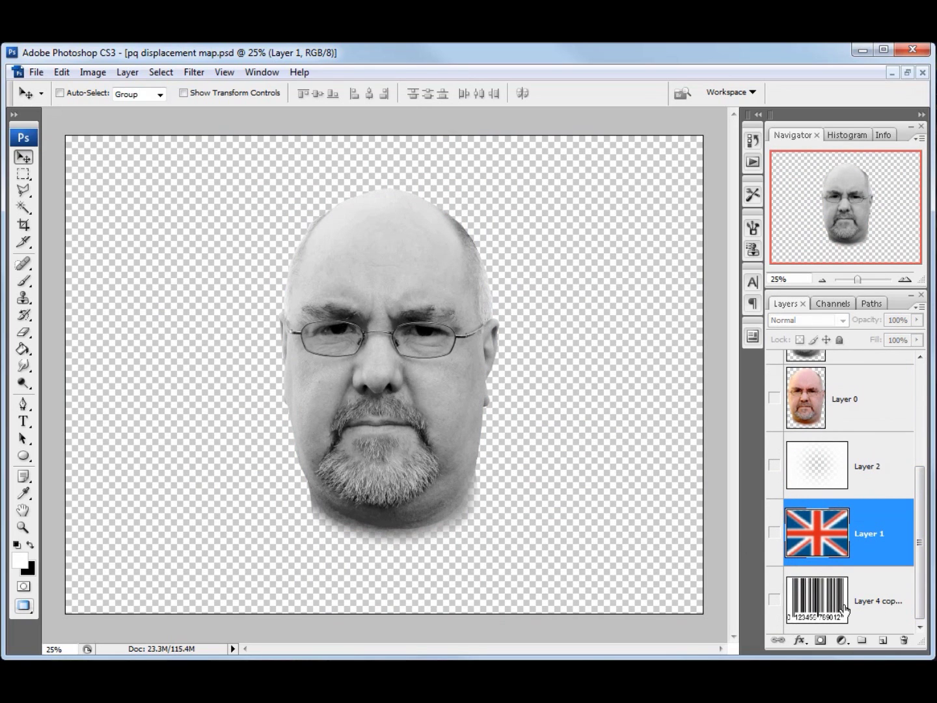
pyautogui.click(773, 600)
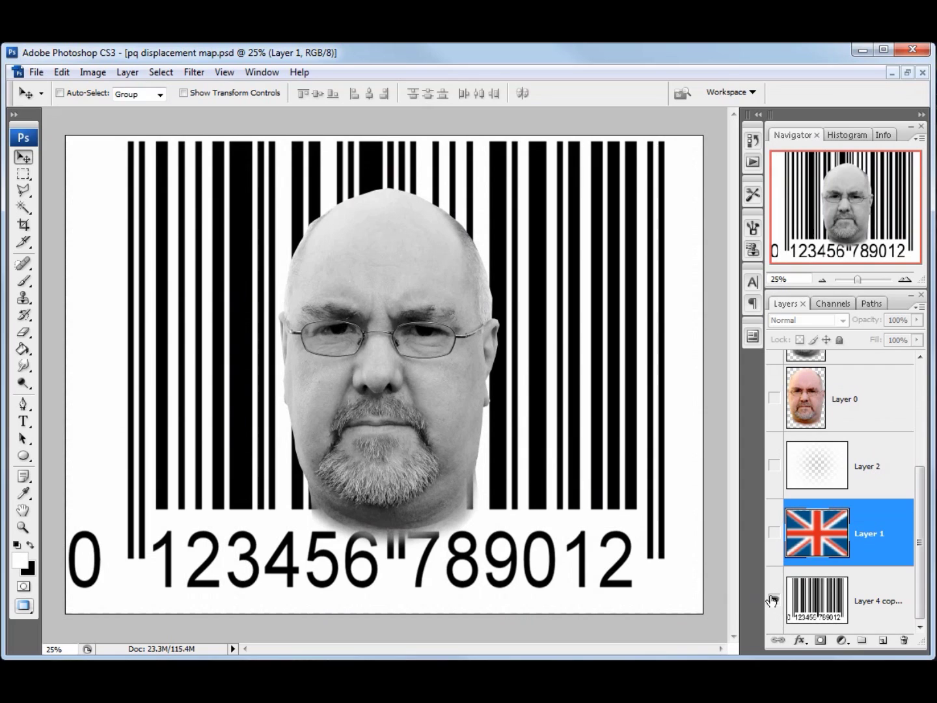
# - Duplicate the barcode layer as Layer 4 copy 3 and move the copy to the top of the layer stack
pyautogui.click(881, 594)
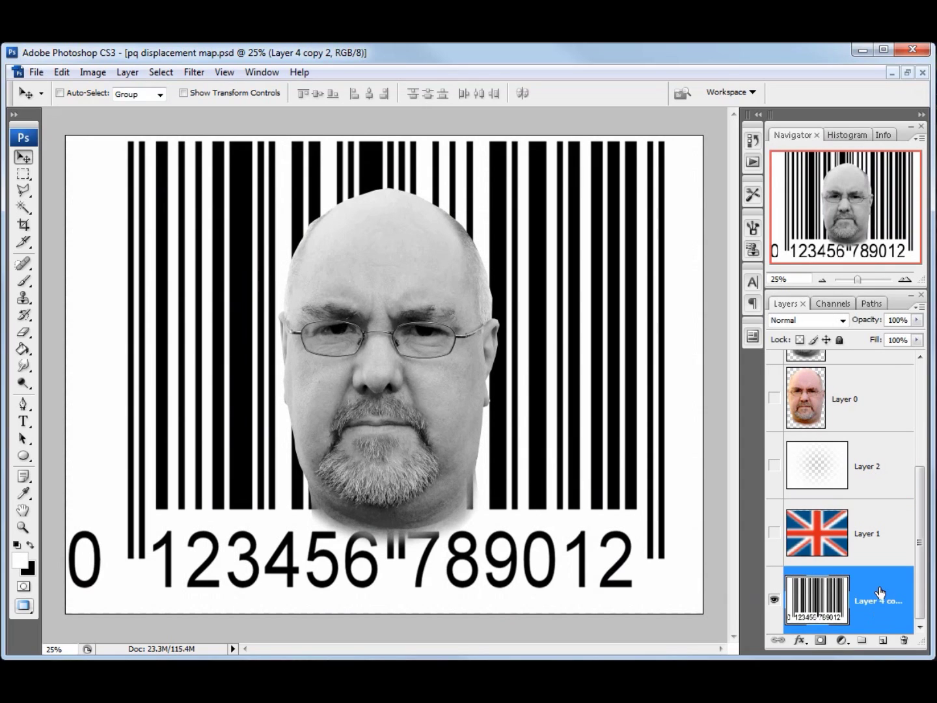
pyautogui.rightClick(877, 592)
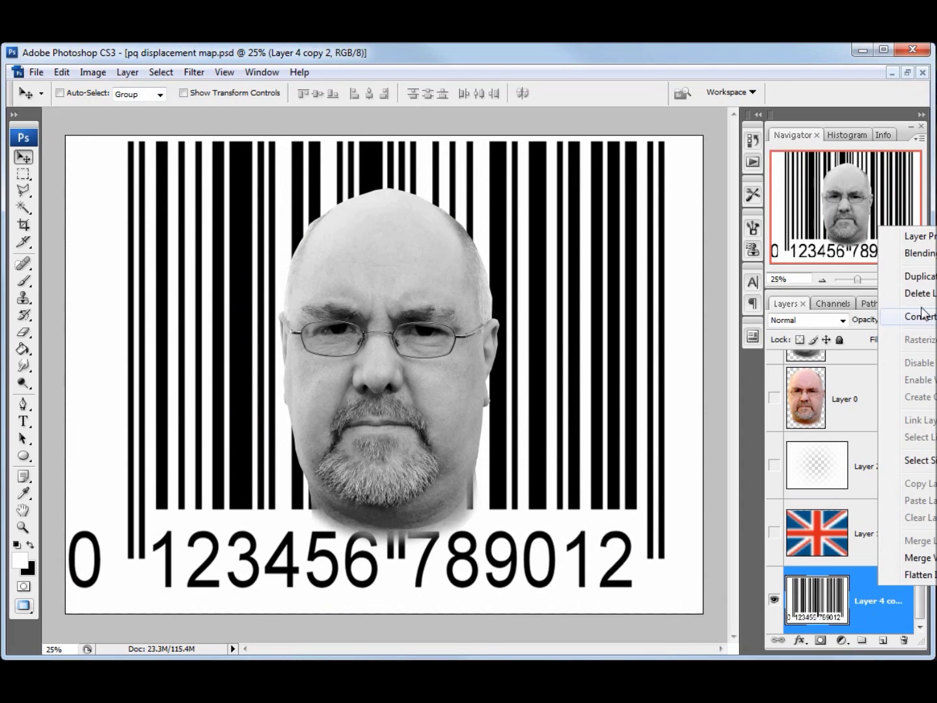
pyautogui.click(921, 276)
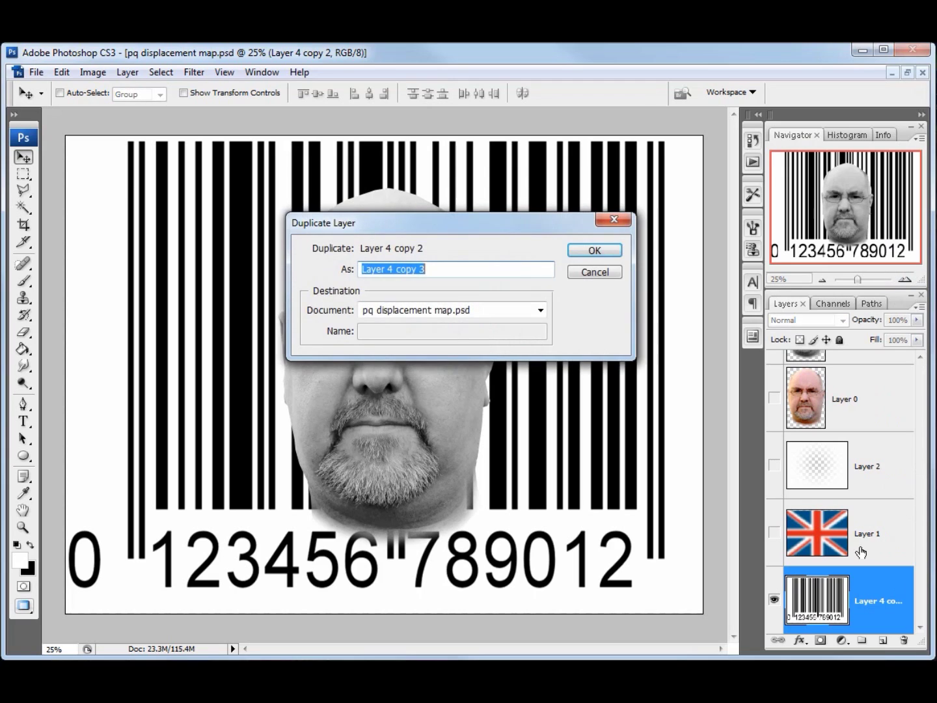
pyautogui.click(605, 249)
pyautogui.moveTo(841, 606); pyautogui.dragTo(840, 351)
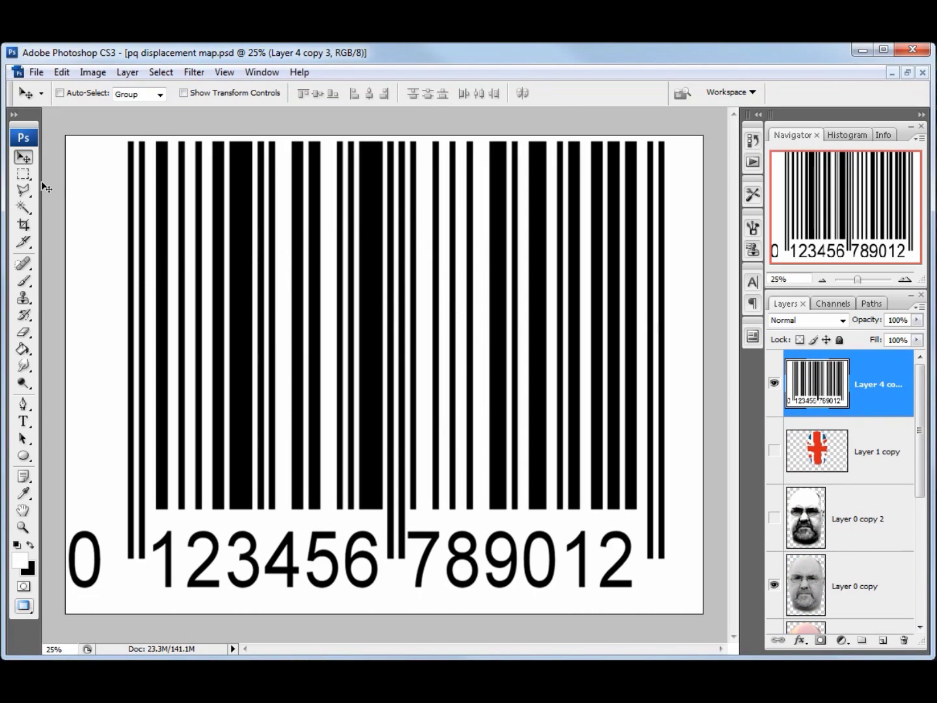
# - Scale the barcode copy to about 72% width and 60% height, and place it over the middle of the face
pyautogui.click(62, 72)
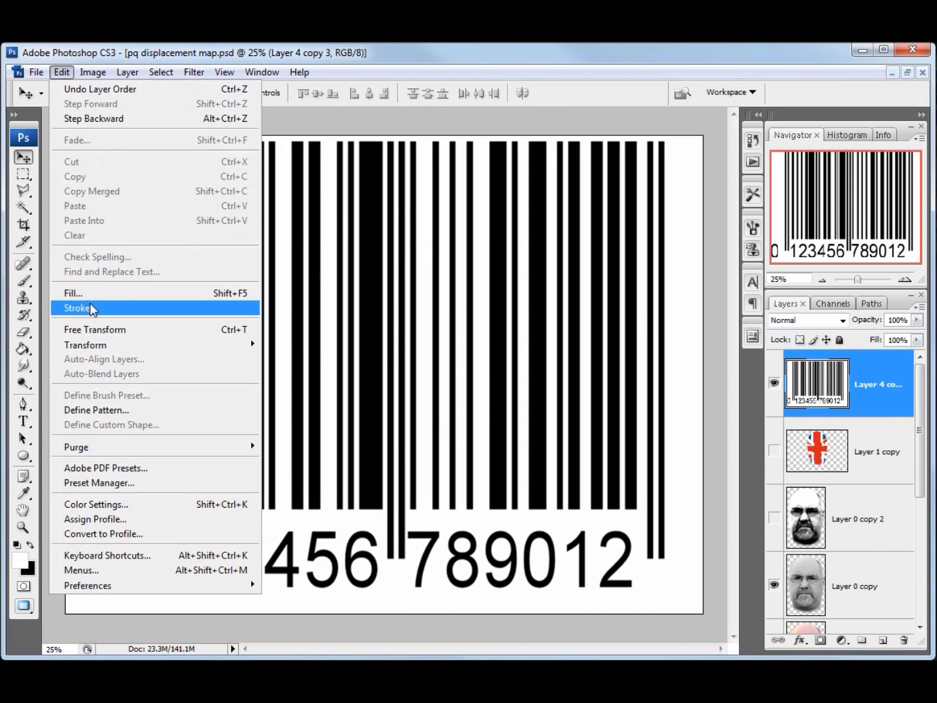
pyautogui.moveTo(181, 348)
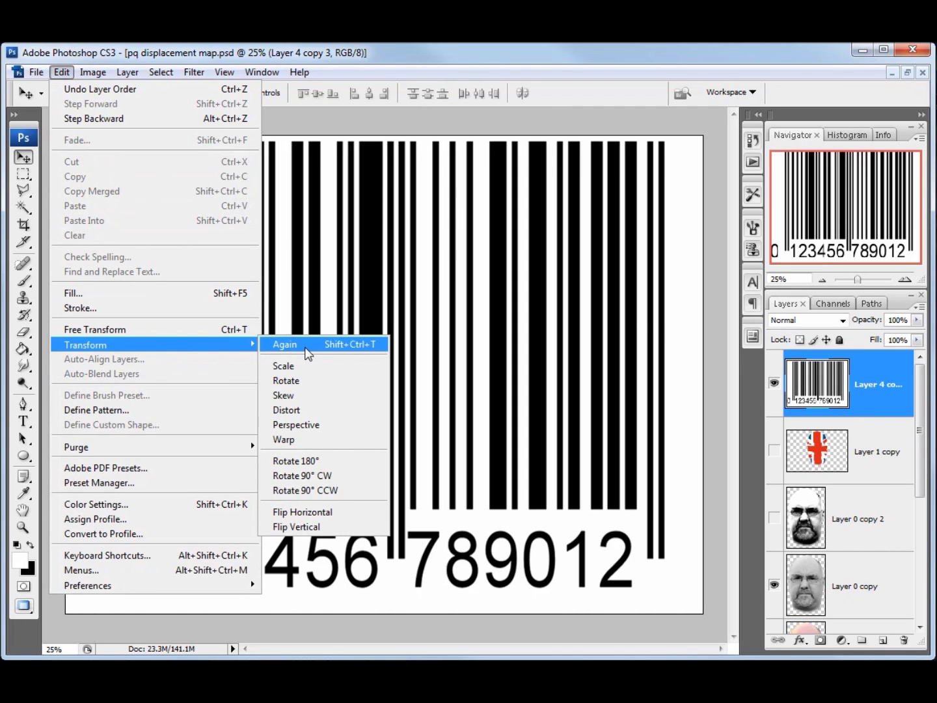
pyautogui.click(306, 366)
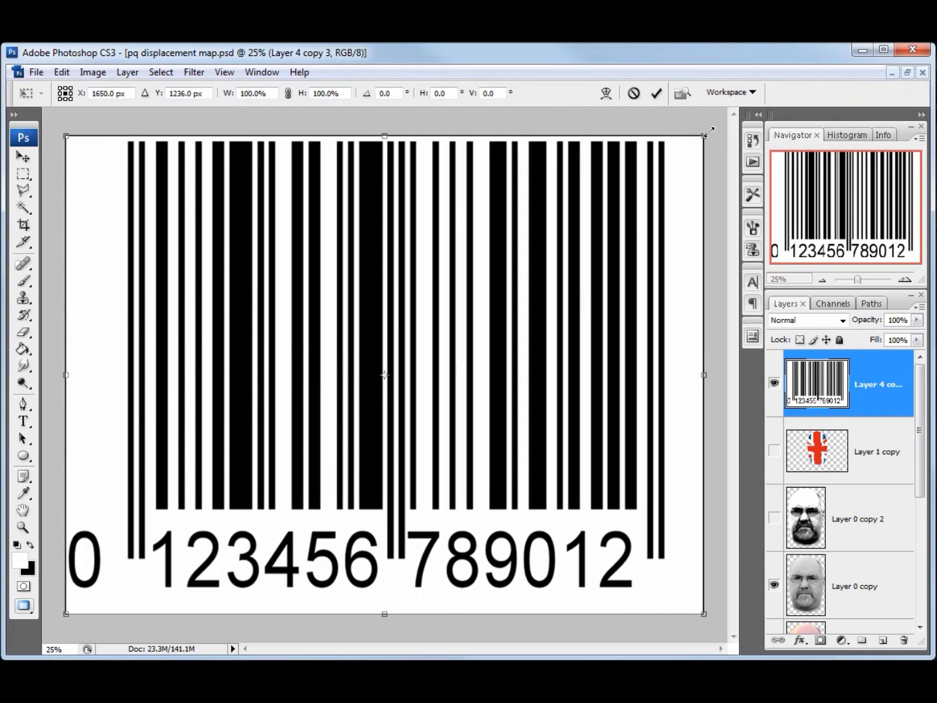
pyautogui.moveTo(703, 134); pyautogui.dragTo(475, 305)
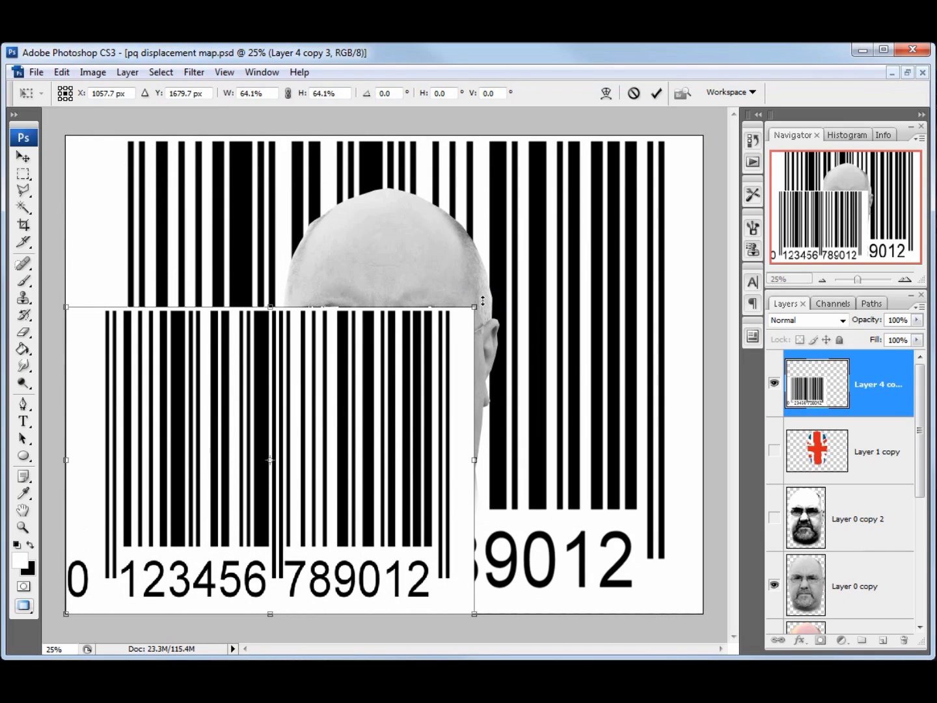
pyautogui.moveTo(489, 302); pyautogui.dragTo(496, 344)
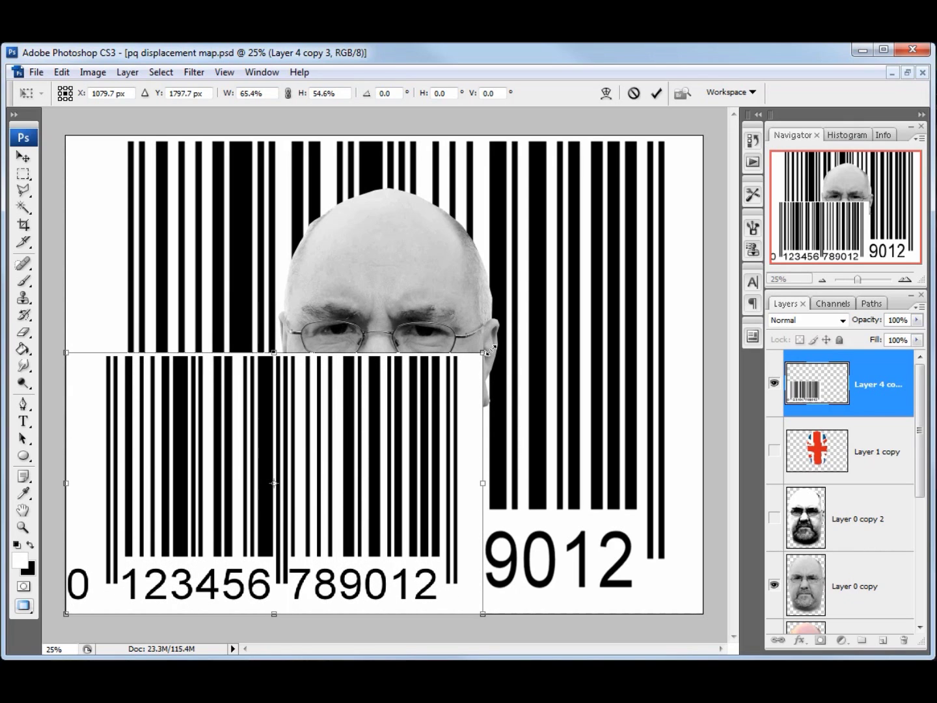
pyautogui.moveTo(488, 349); pyautogui.dragTo(556, 361)
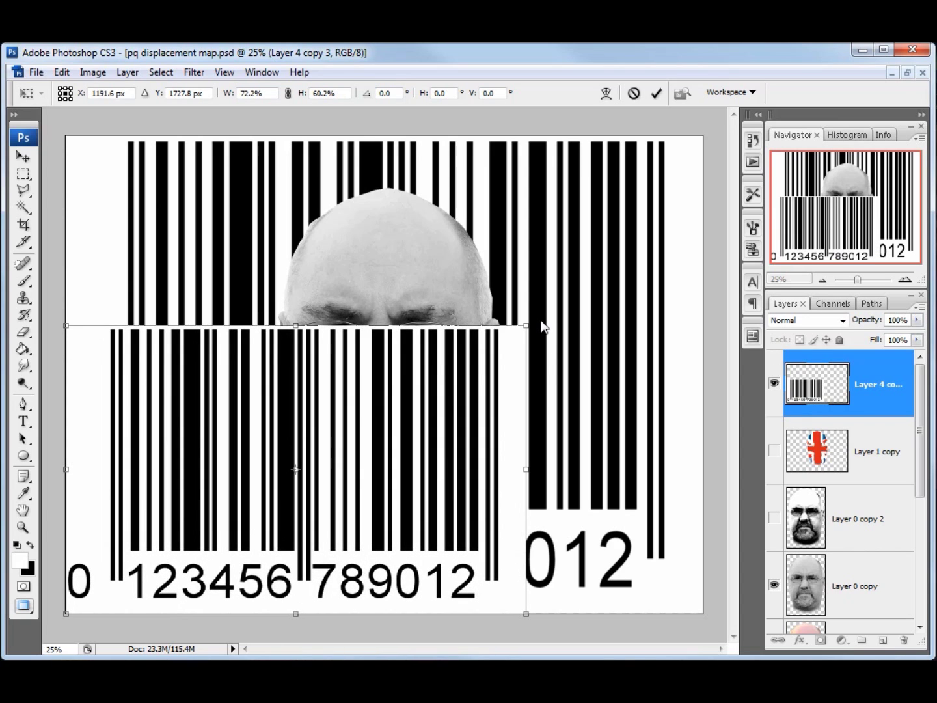
pyautogui.moveTo(509, 324); pyautogui.dragTo(610, 201)
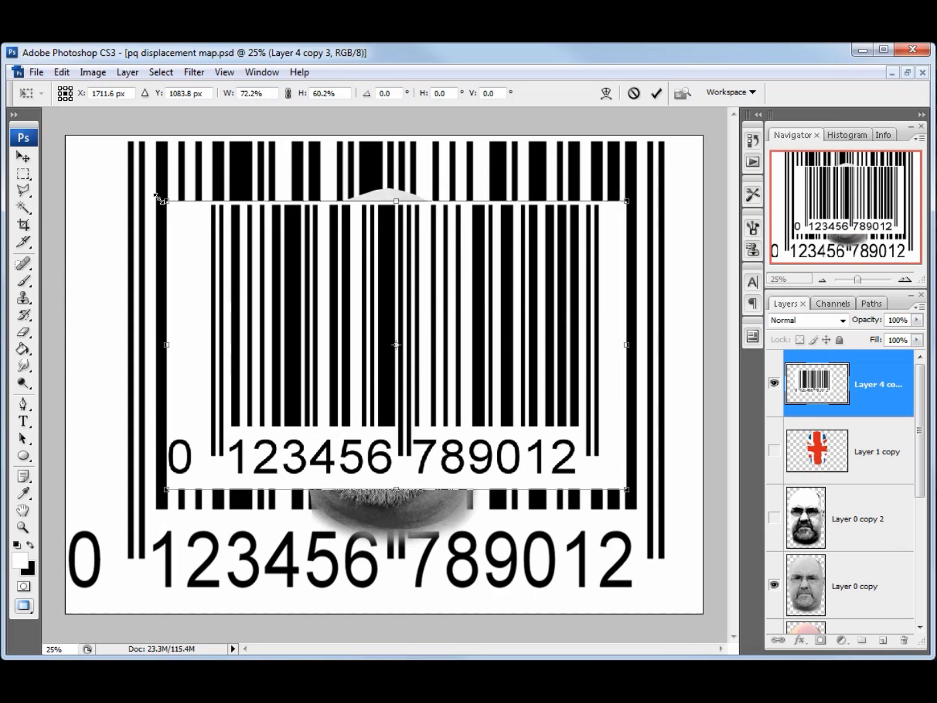
pyautogui.click(658, 95)
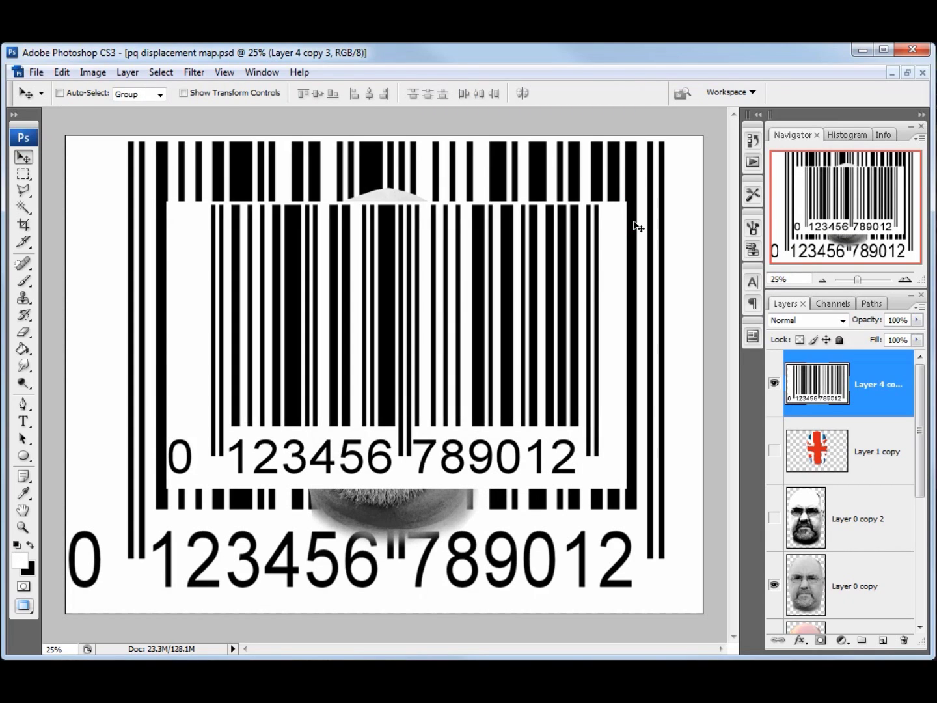
# - Rotate the barcode copy by -90° so its bars run horizontally across the face
pyautogui.hotkey('ctrl', 't')
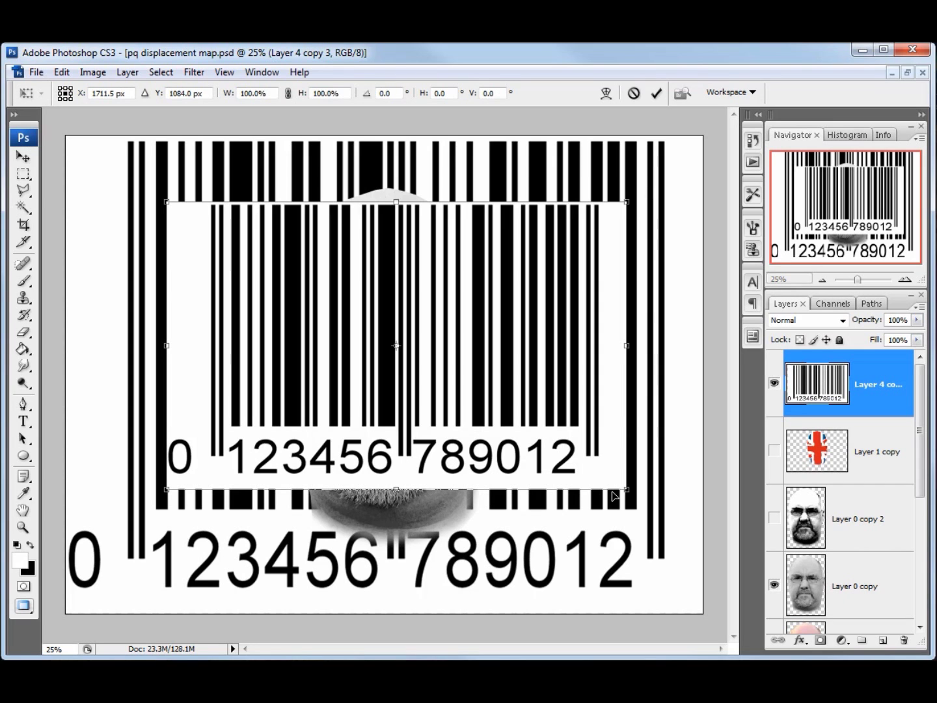
pyautogui.moveTo(643, 201); pyautogui.dragTo(314, 202)
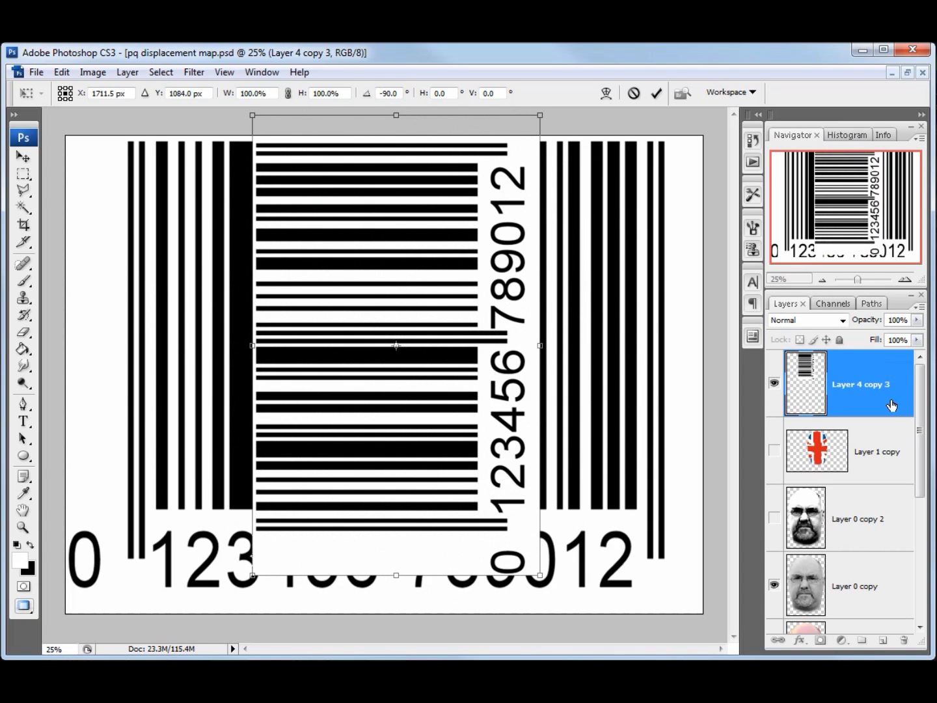
pyautogui.click(656, 93)
# - Hide the original barcode layer, lower the copy's opacity to 59% and reposition the copy over the head
pyautogui.moveTo(917, 416)
pyautogui.mouseDown()
pyautogui.moveTo(919, 558)
pyautogui.moveTo(924, 414)
pyautogui.mouseUp()
pyautogui.click(774, 599)
pyautogui.moveTo(916, 324); pyautogui.dragTo(883, 342)
pyautogui.moveTo(436, 384); pyautogui.dragTo(433, 376)
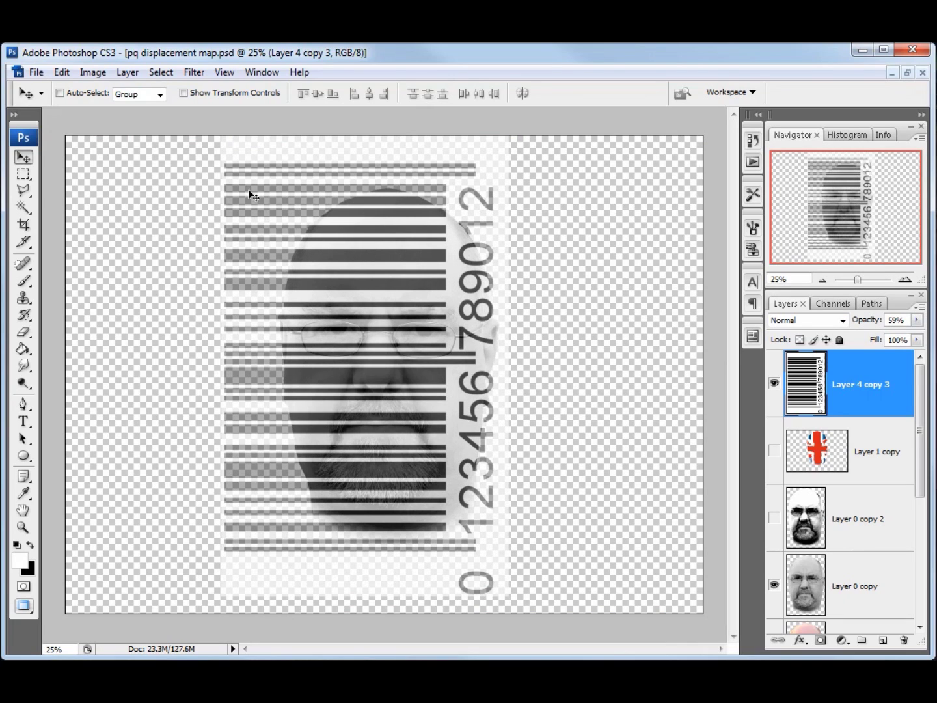
# - Scale the semi-transparent barcode copy proportionally to about 90% so its bars fit the height of the head
pyautogui.hotkey('ctrl', 't')
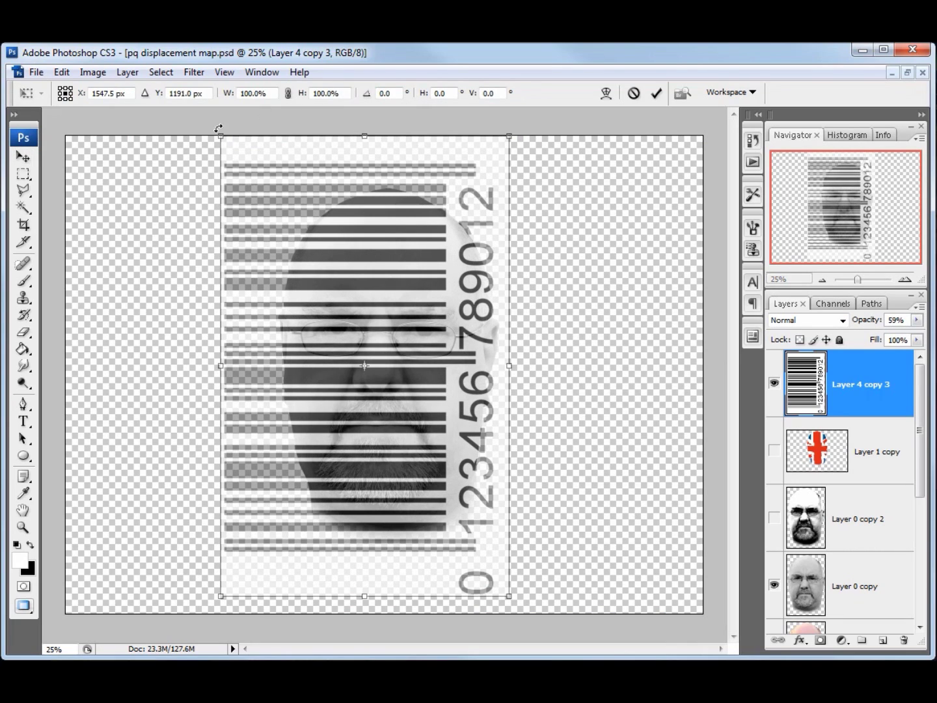
pyautogui.moveTo(216, 132); pyautogui.dragTo(233, 159)
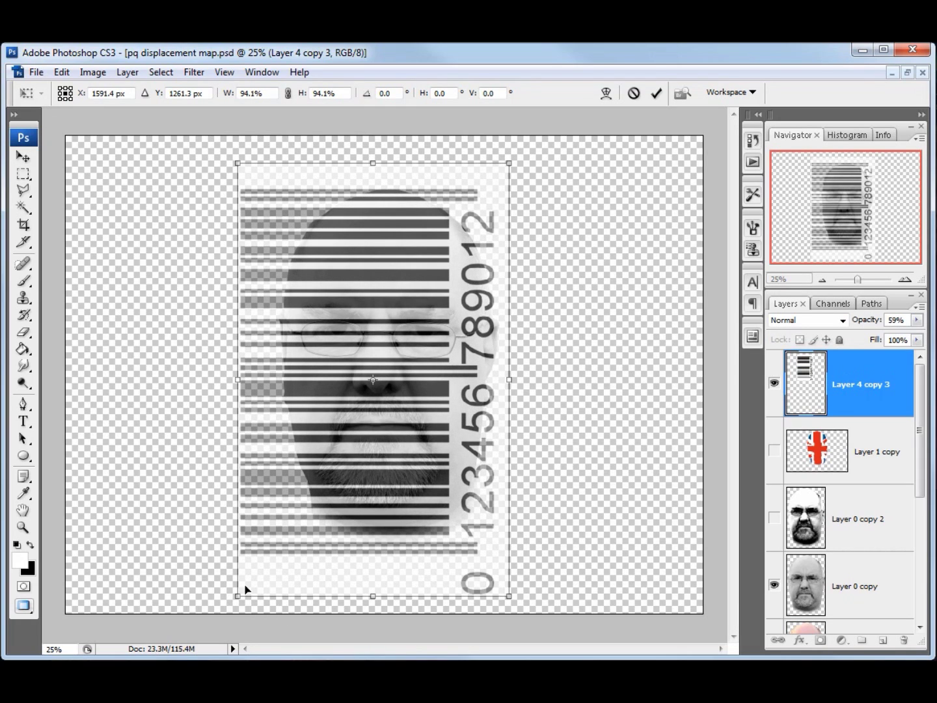
pyautogui.moveTo(236, 594); pyautogui.dragTo(249, 577)
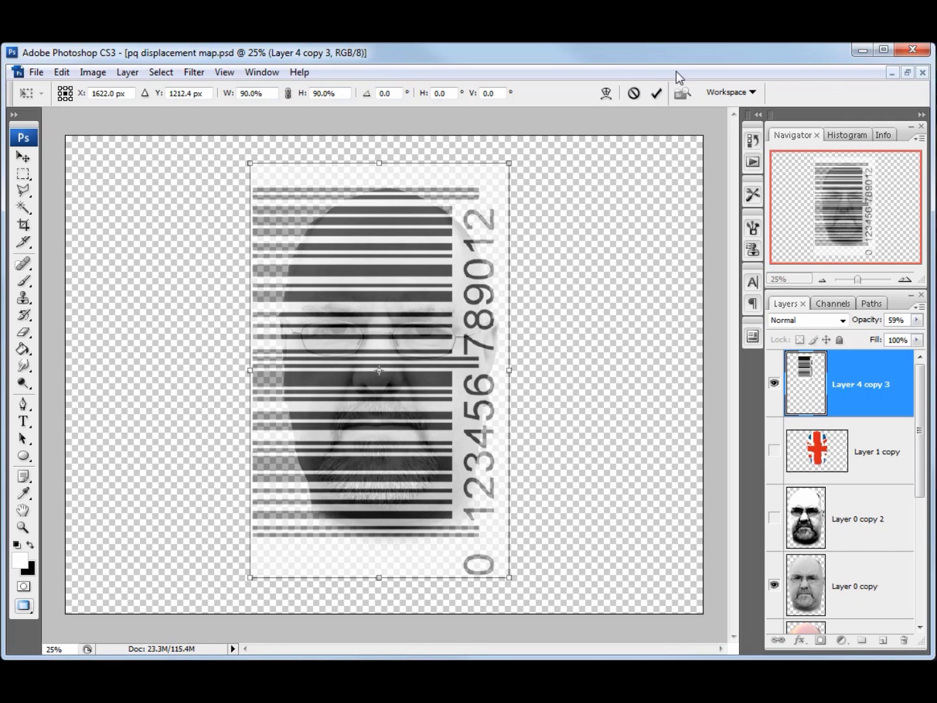
pyautogui.click(656, 93)
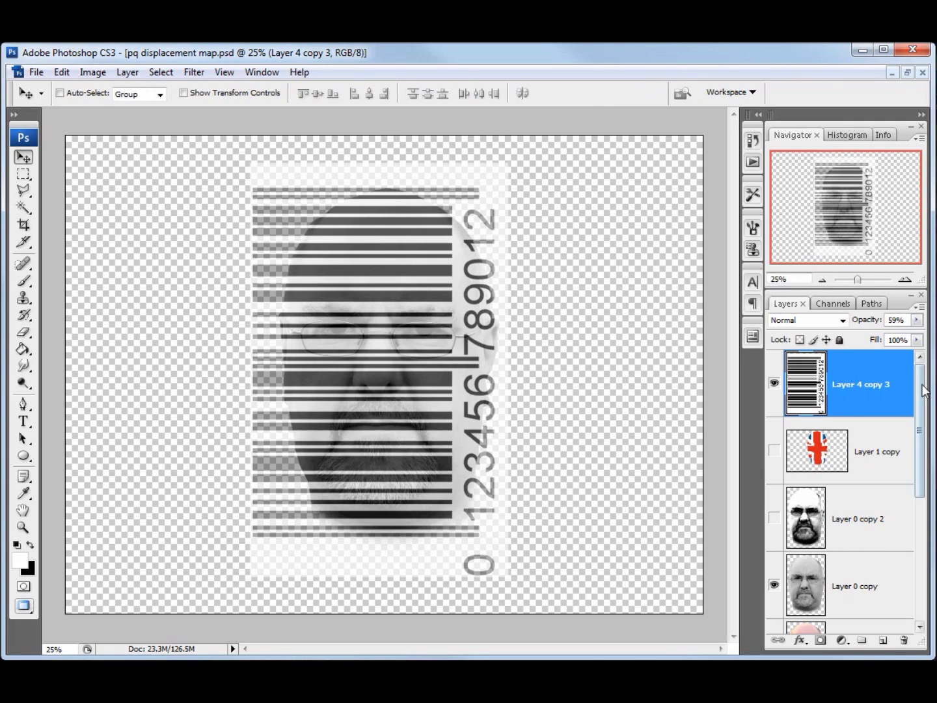
# - Restore the barcode copy to 100% opacity and delete everything outside the head outline loaded from Layer 0 copy
pyautogui.click(917, 319)
pyautogui.moveTo(891, 338); pyautogui.dragTo(921, 337)
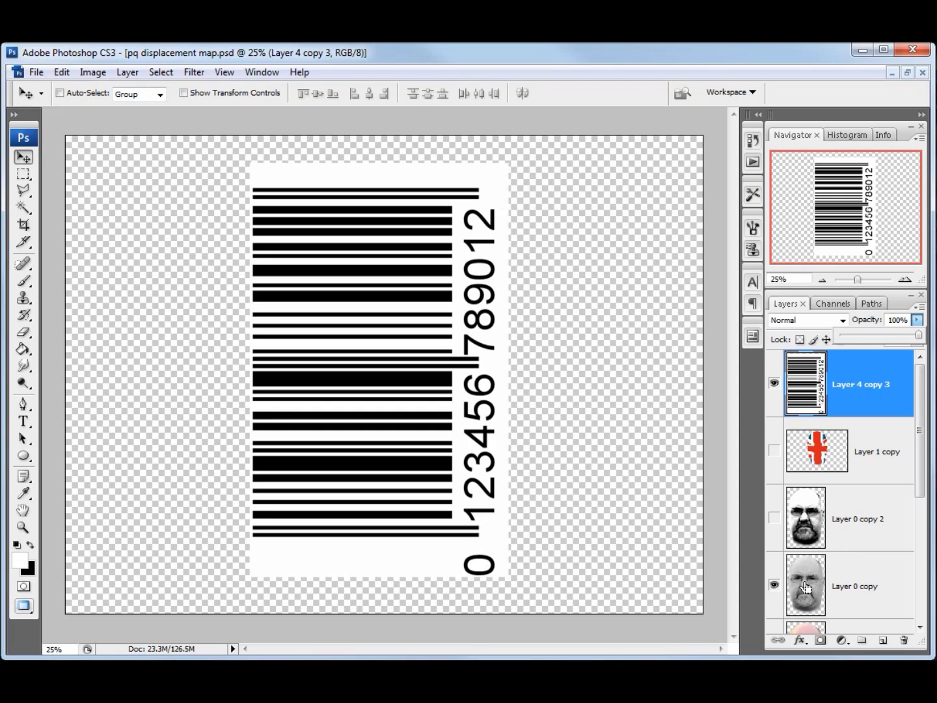
pyautogui.keyDown('ctrl'); pyautogui.click(806, 587); pyautogui.keyUp('ctrl')
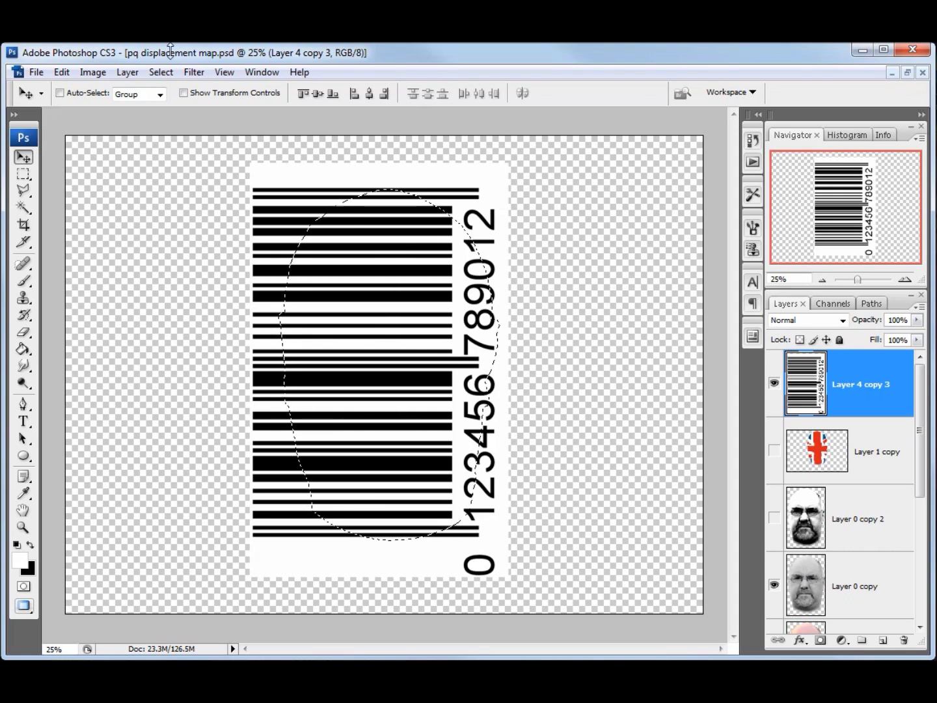
pyautogui.click(161, 79)
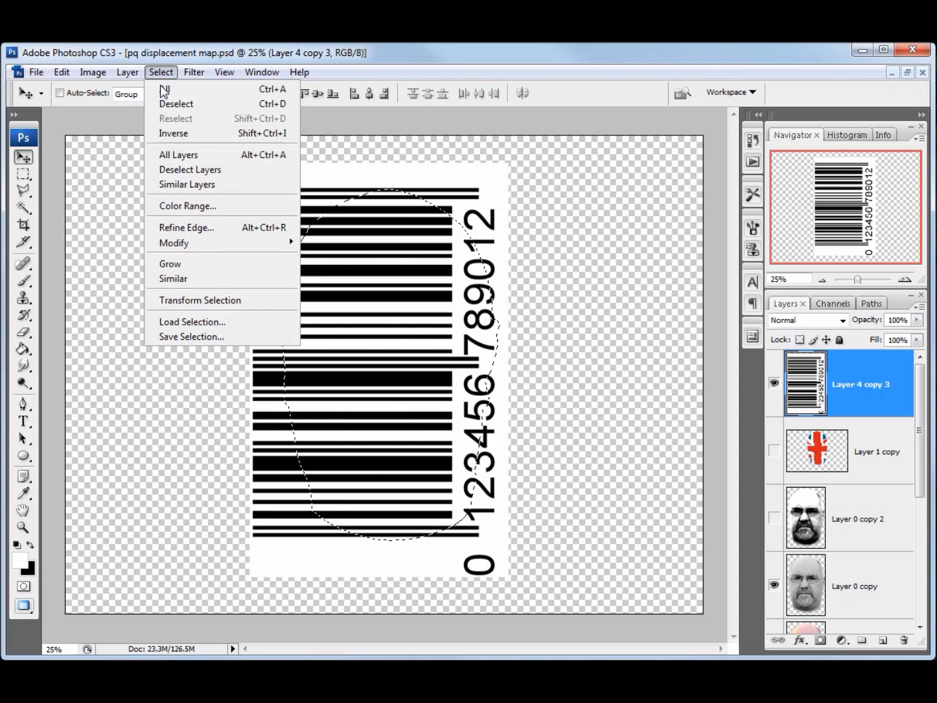
pyautogui.click(173, 133)
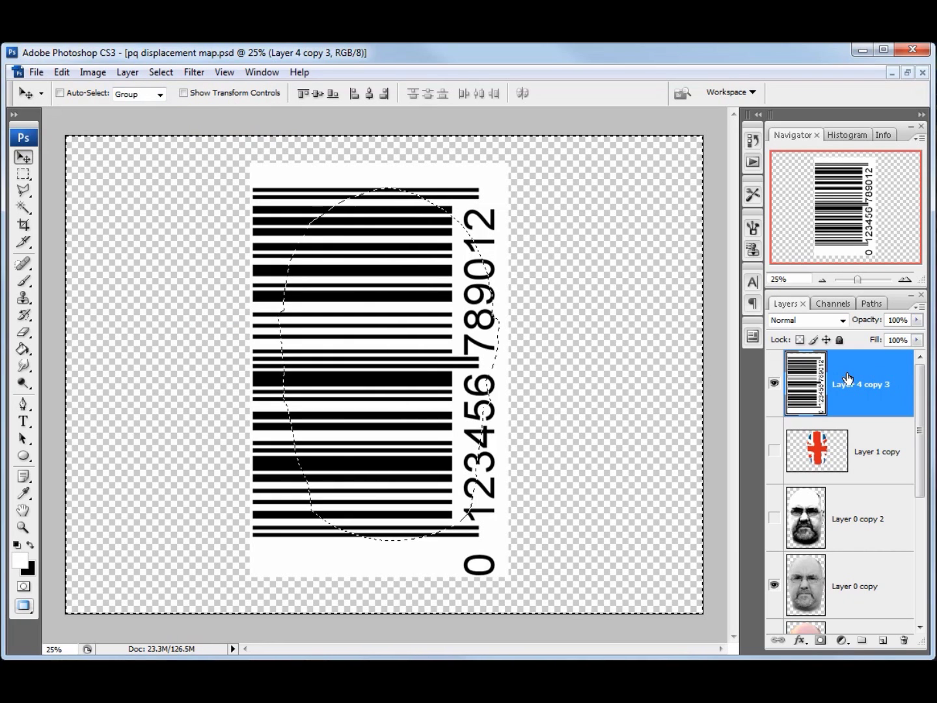
pyautogui.press('Delete')
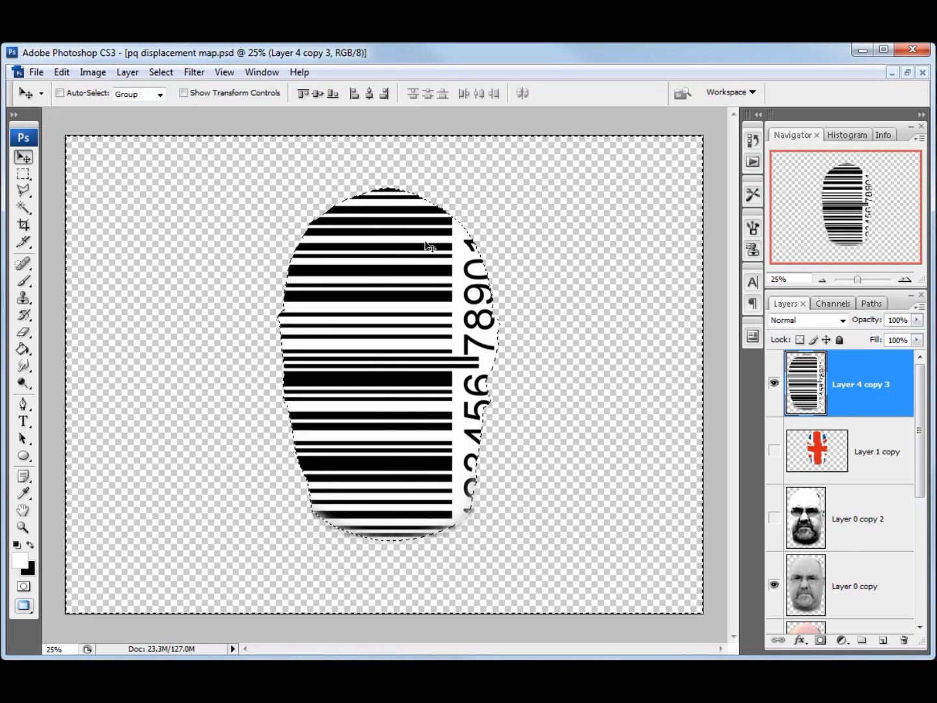
pyautogui.click(156, 73)
pyautogui.click(172, 103)
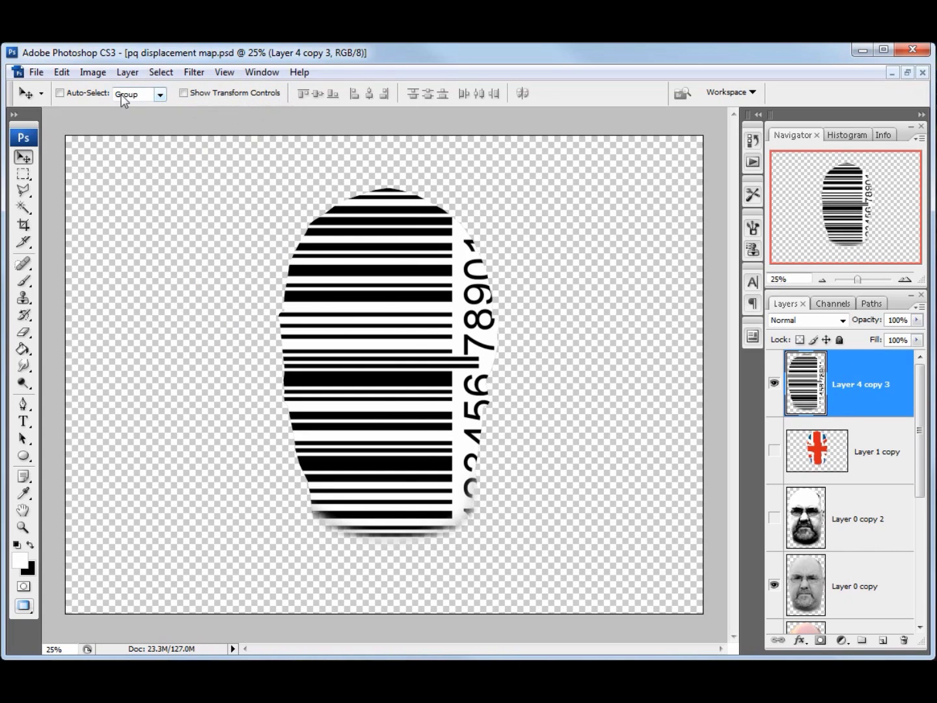
# - Apply the Displace filter to the trimmed barcode at 20 horizontal and 20 vertical scale, stretched to fit, repeating edge pixels, using the face's displacement map
pyautogui.click(196, 73)
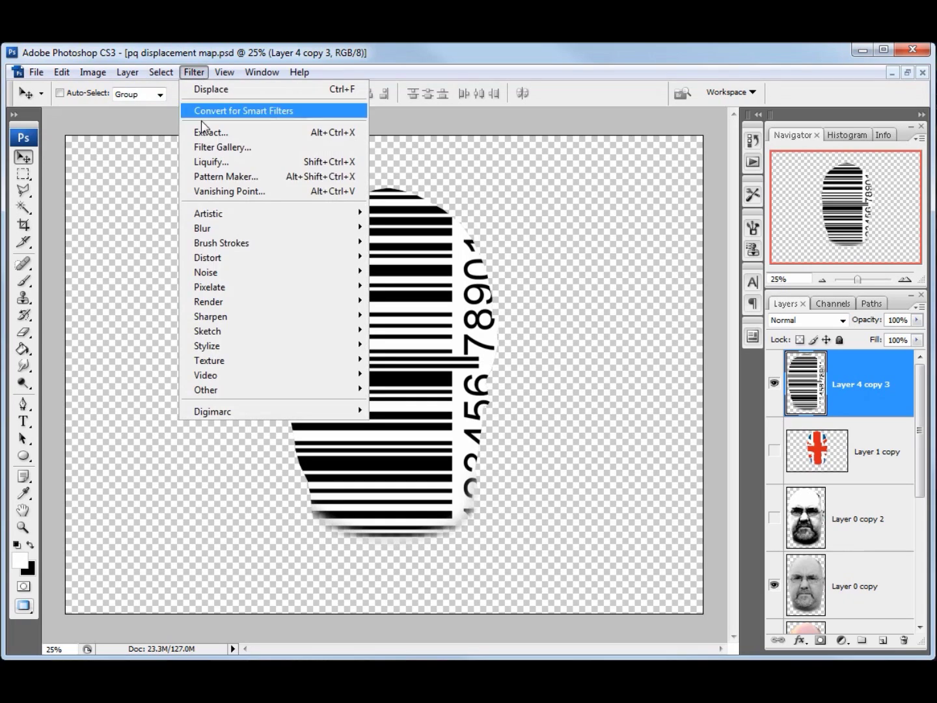
pyautogui.moveTo(215, 254)
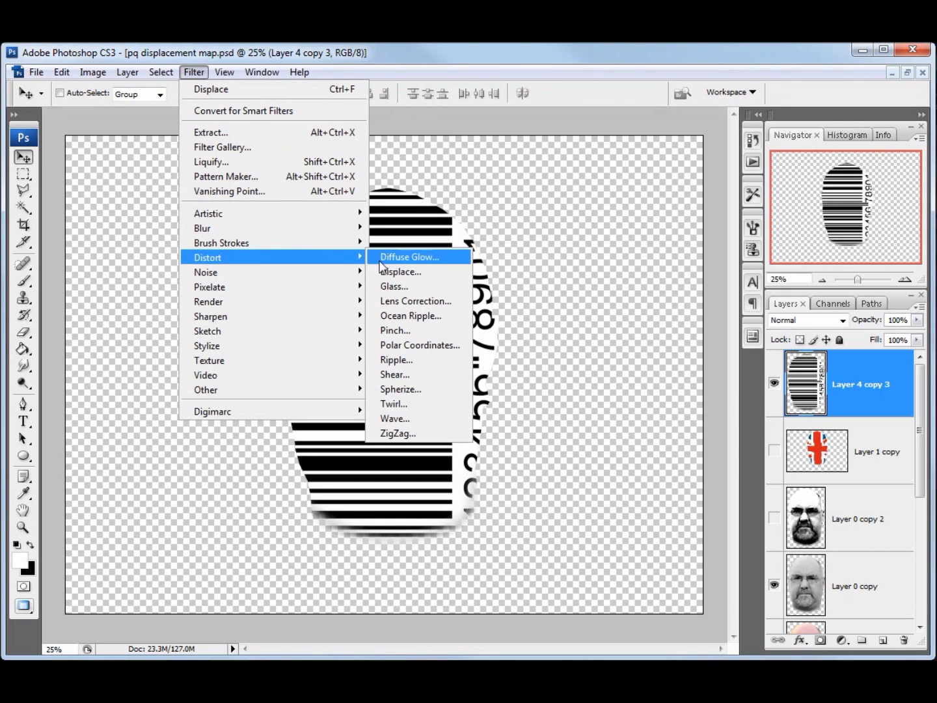
pyautogui.click(408, 273)
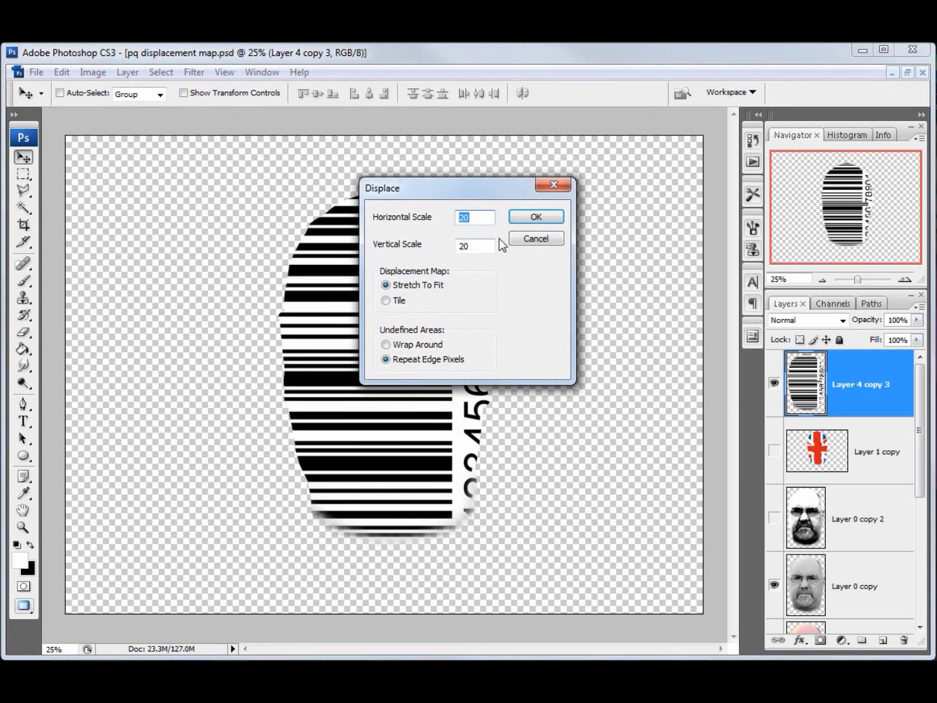
pyautogui.click(542, 217)
pyautogui.click(65, 170)
pyautogui.click(294, 247)
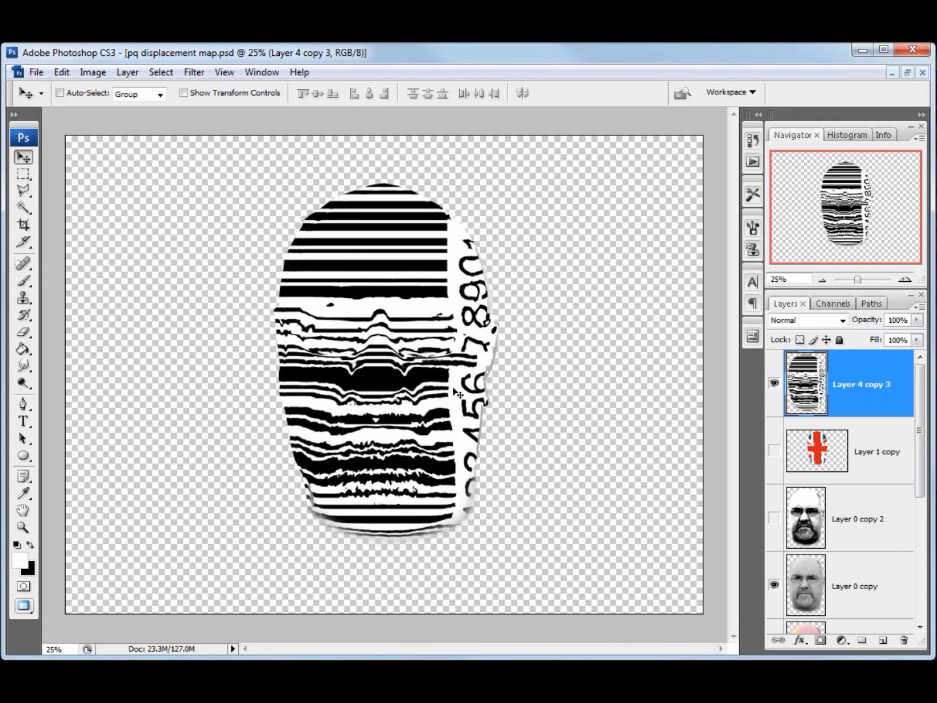
# - Set the displaced barcode layer's blend mode to Overlay and shift it slightly to line up with the head
pyautogui.click(840, 320)
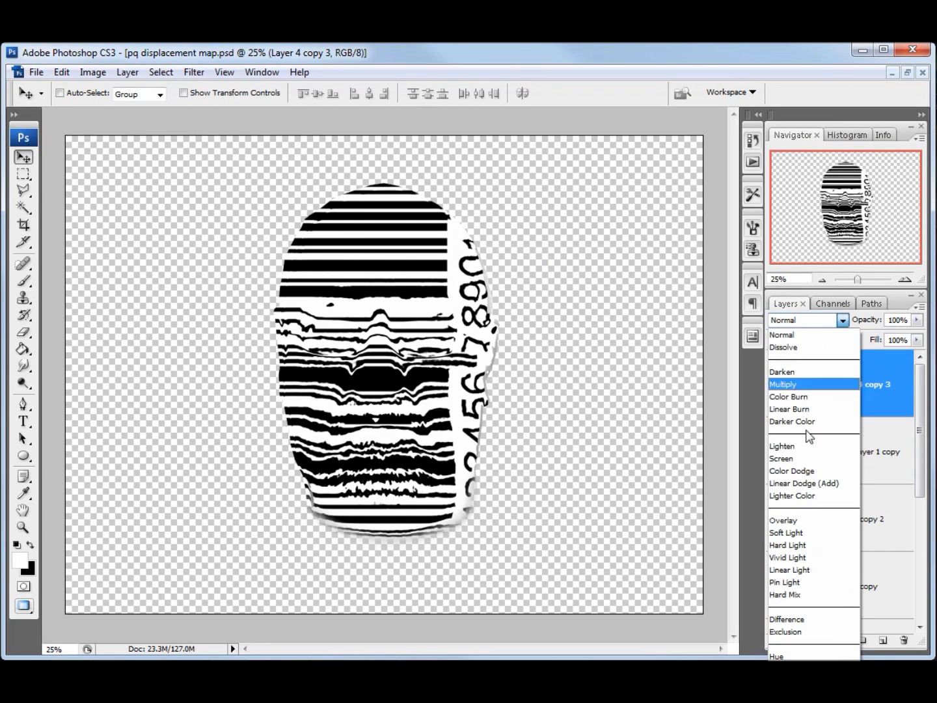
pyautogui.click(786, 519)
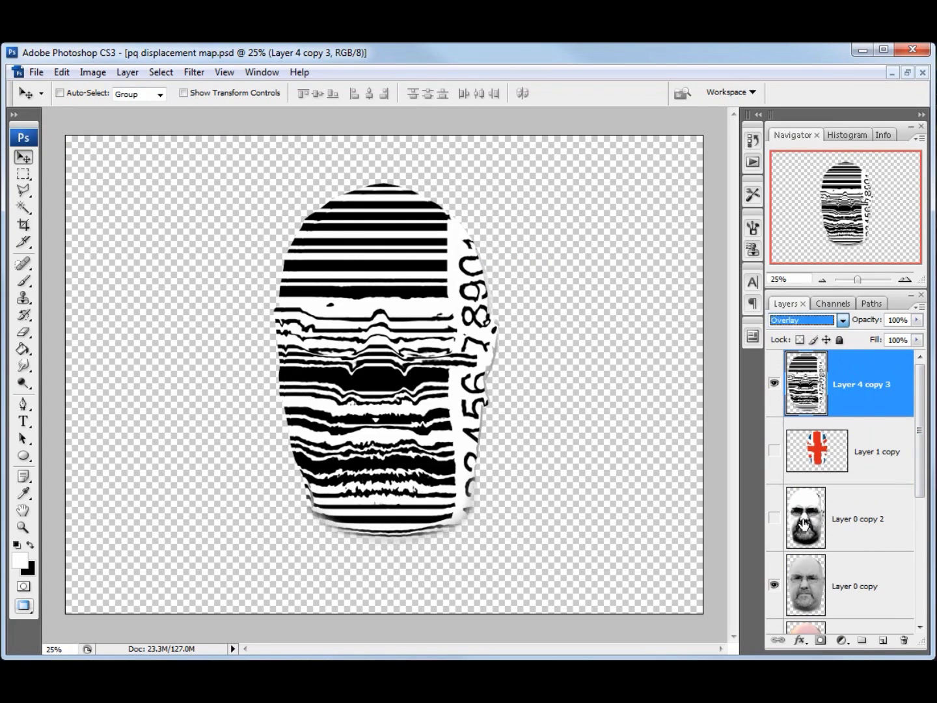
pyautogui.moveTo(323, 254); pyautogui.dragTo(337, 264)
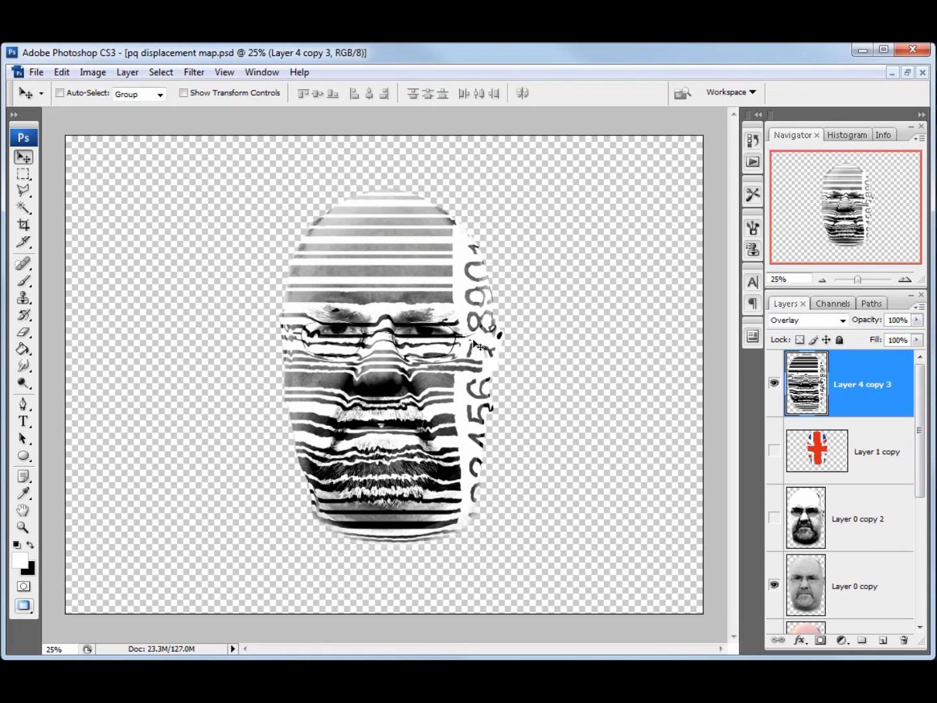
# - Lower the displaced barcode layer's opacity to 68% while checking the facial detail up close
pyautogui.click(904, 279)
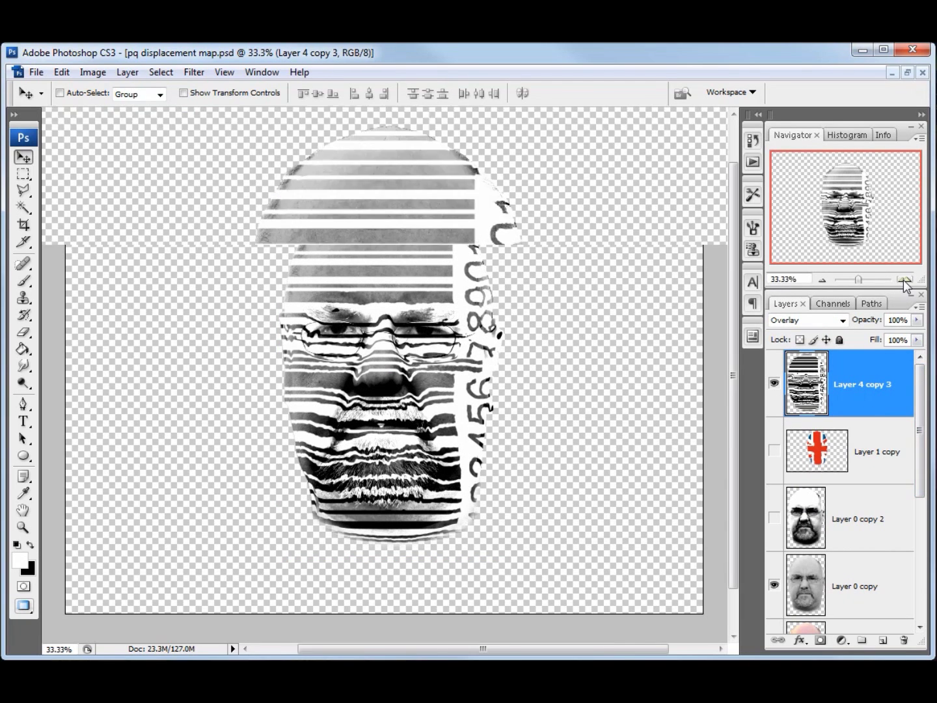
pyautogui.click(905, 280)
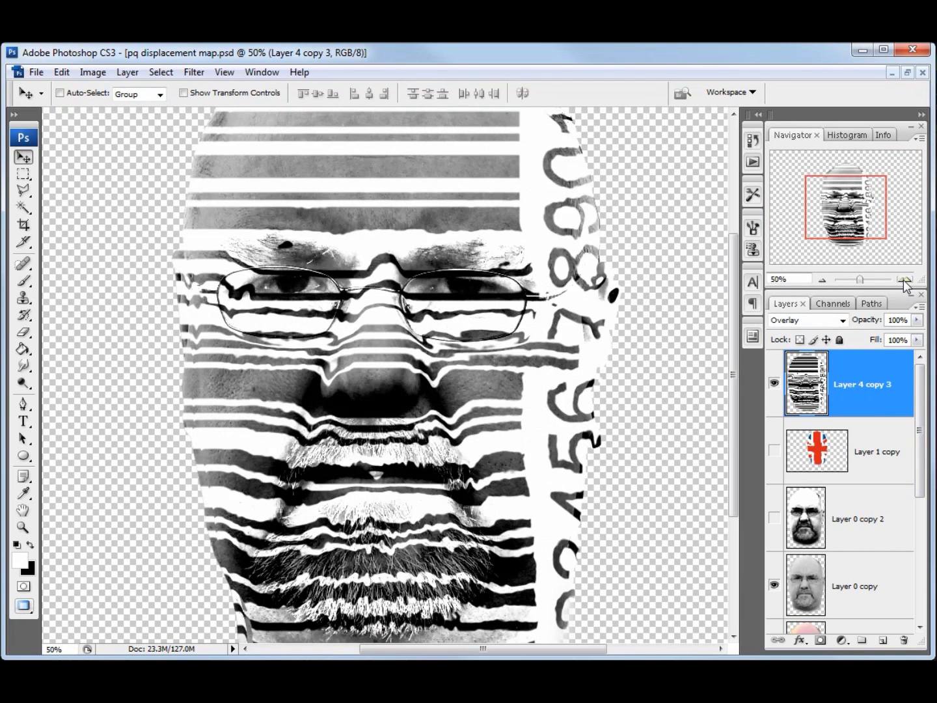
pyautogui.click(917, 319)
pyautogui.moveTo(916, 335); pyautogui.dragTo(893, 346)
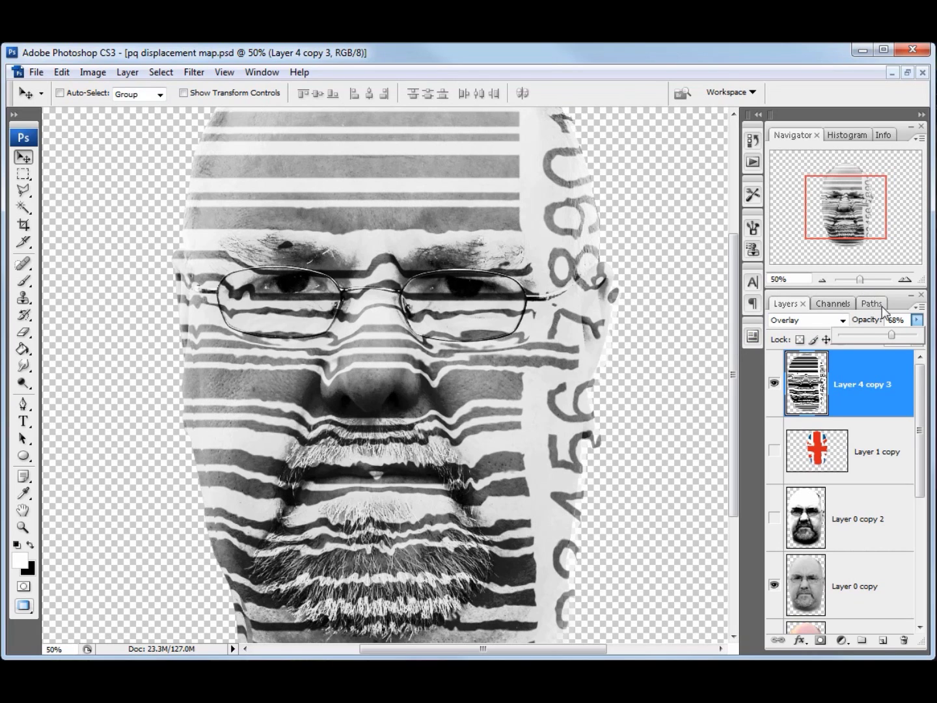
pyautogui.click(823, 280)
pyautogui.click(822, 280)
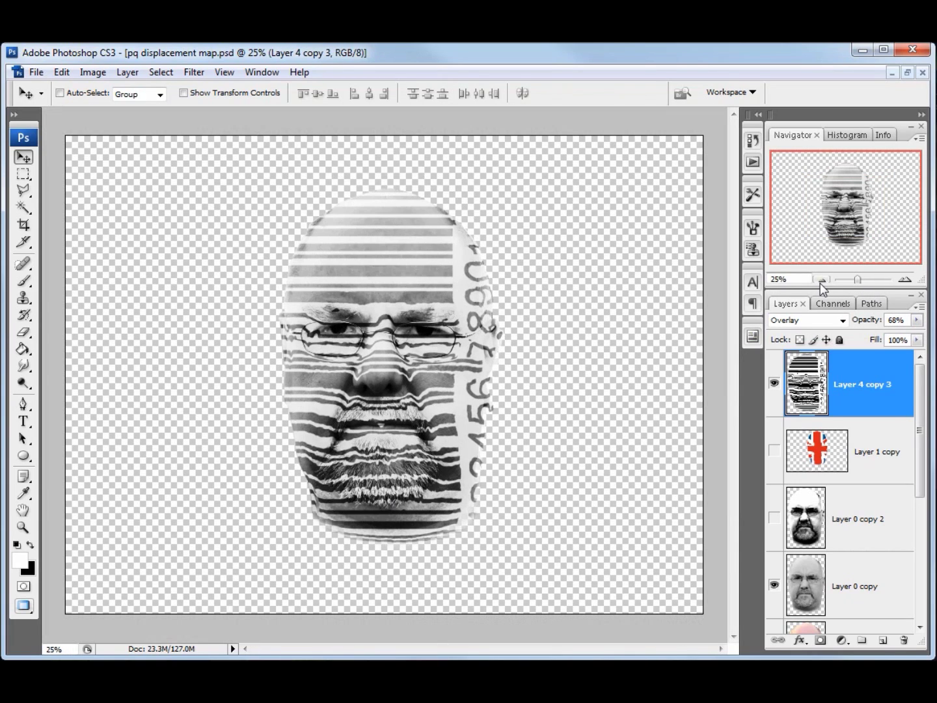
# - Show the upright barcode layer as the background and swap the visible greyscale face, Layer 0 copy, for the colour face, Layer 0
pyautogui.moveTo(919, 430); pyautogui.dragTo(934, 608)
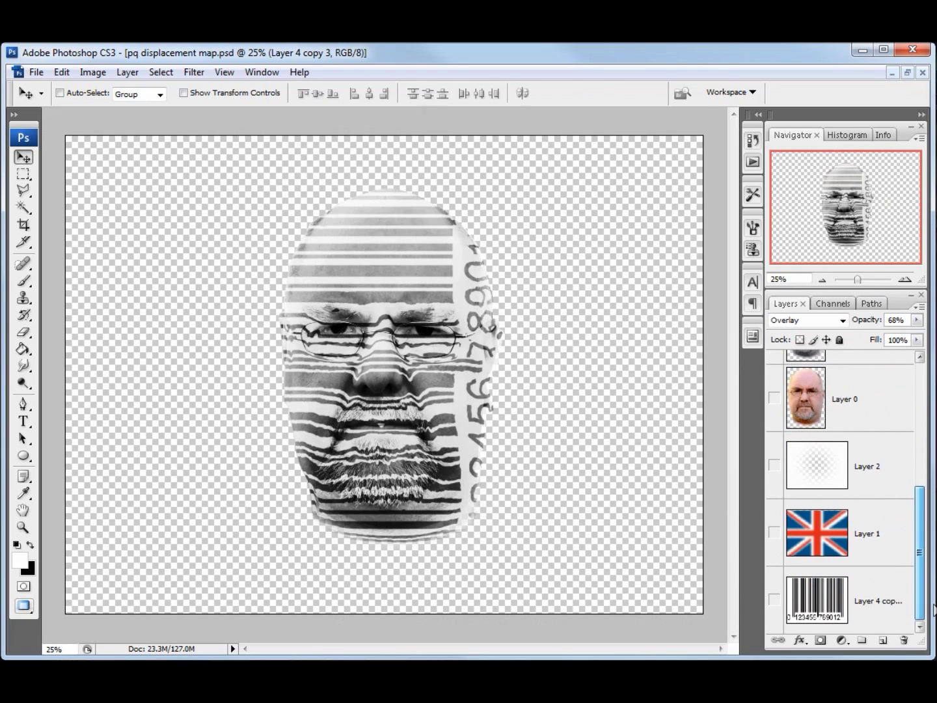
pyautogui.click(774, 600)
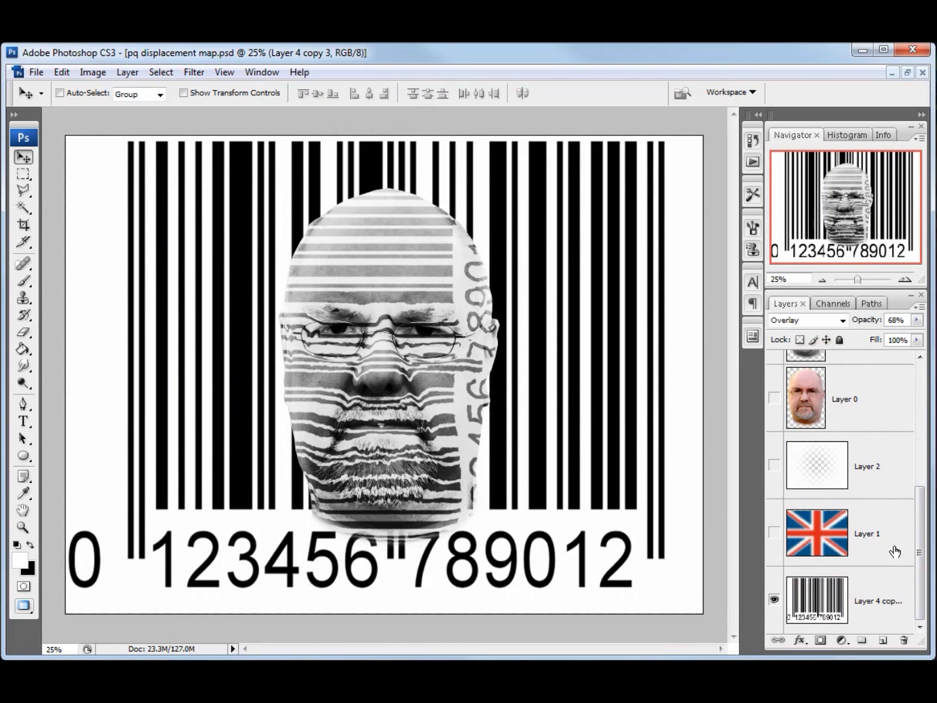
pyautogui.moveTo(925, 527); pyautogui.dragTo(925, 498)
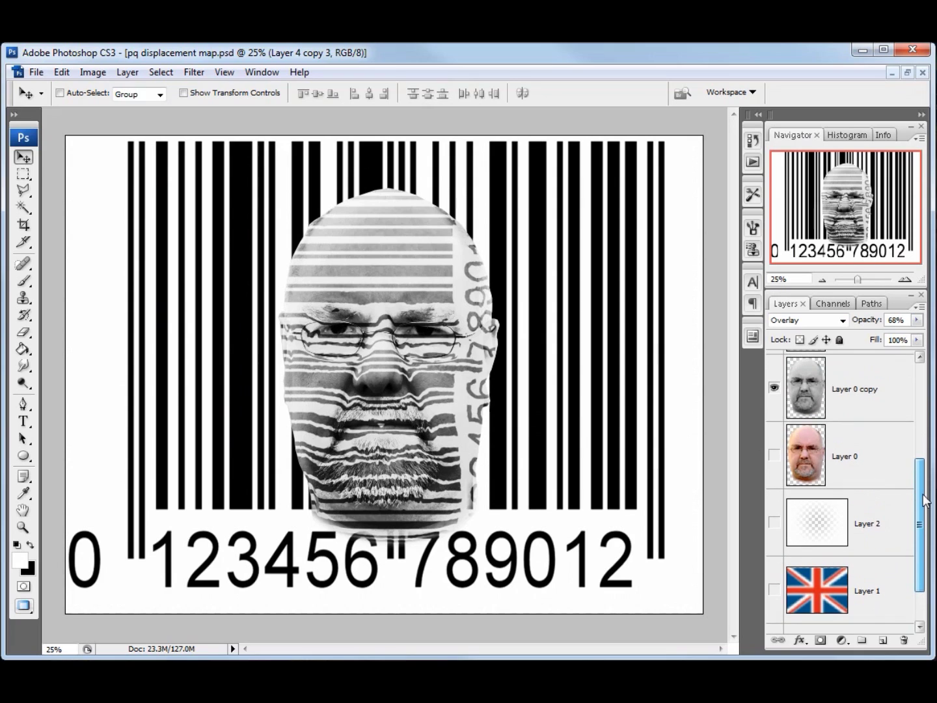
pyautogui.click(774, 390)
pyautogui.click(774, 455)
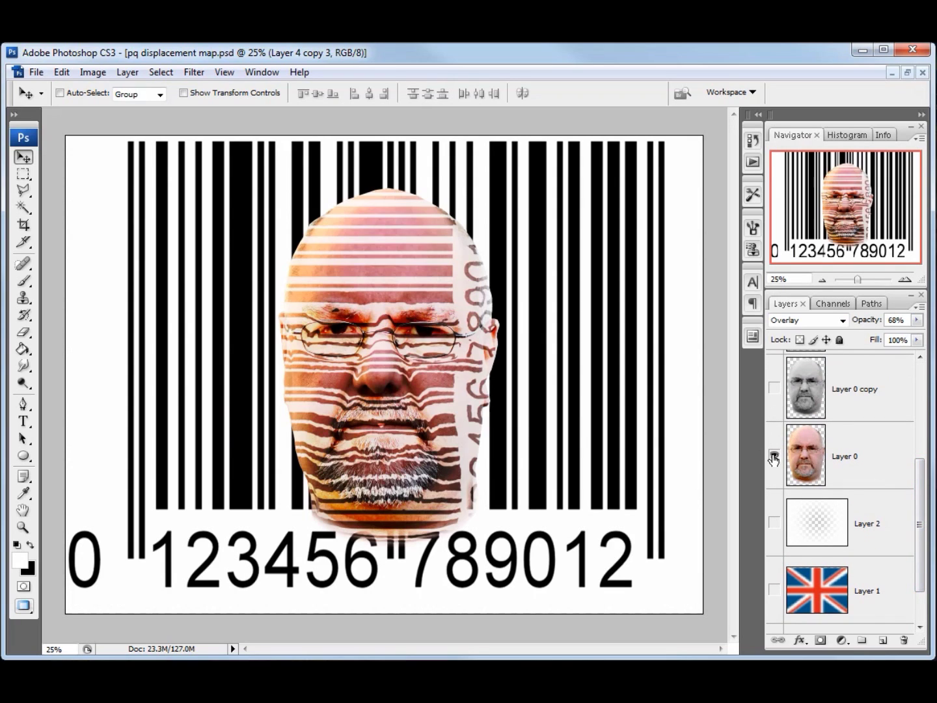